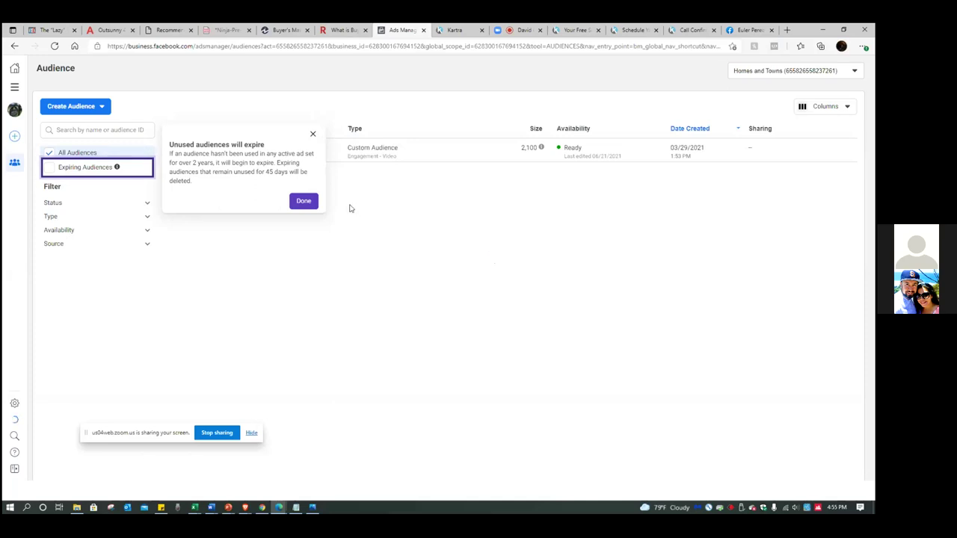
# Start a custom audience with the website as source, targeting people who visited specific web pages.
pyautogui.click(302, 201)
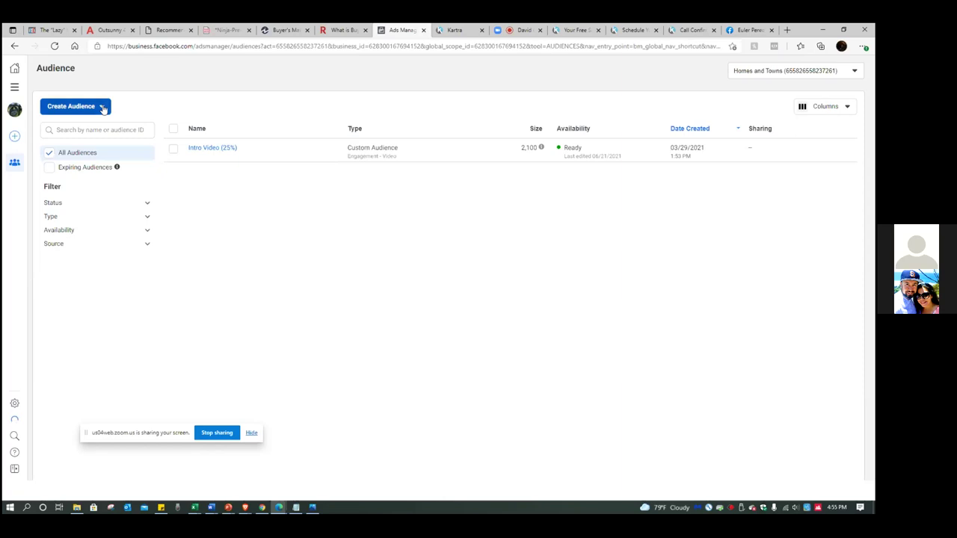
pyautogui.click(102, 109)
pyautogui.click(91, 132)
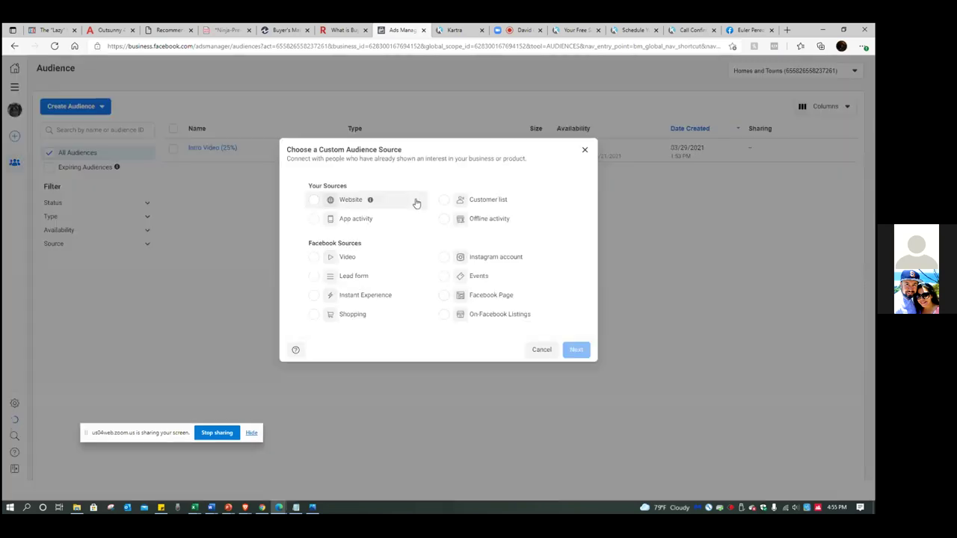
pyautogui.click(314, 200)
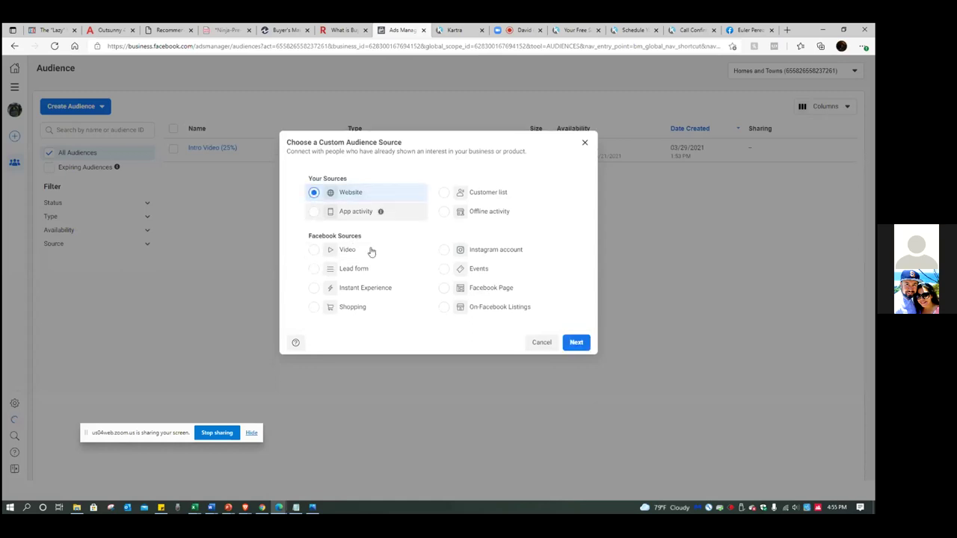
pyautogui.click(580, 343)
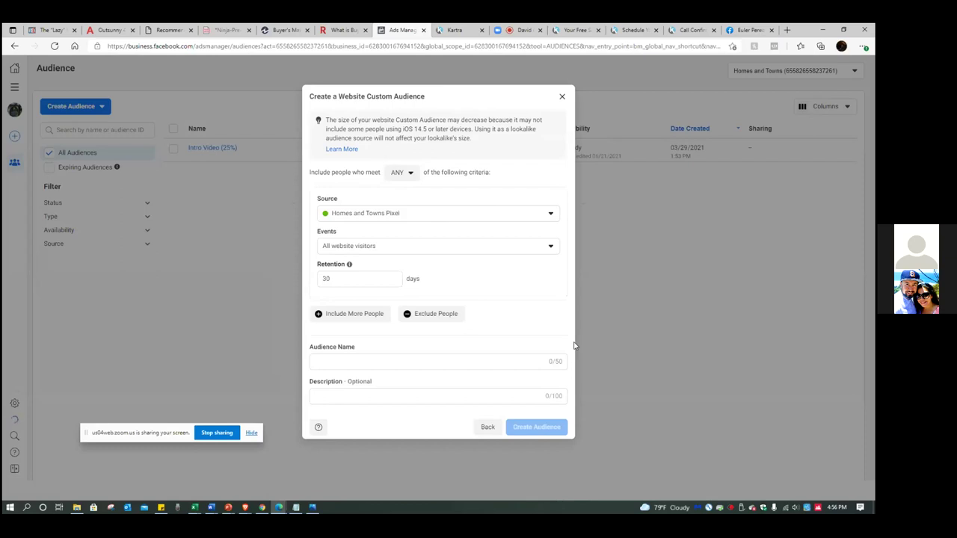
pyautogui.click(552, 247)
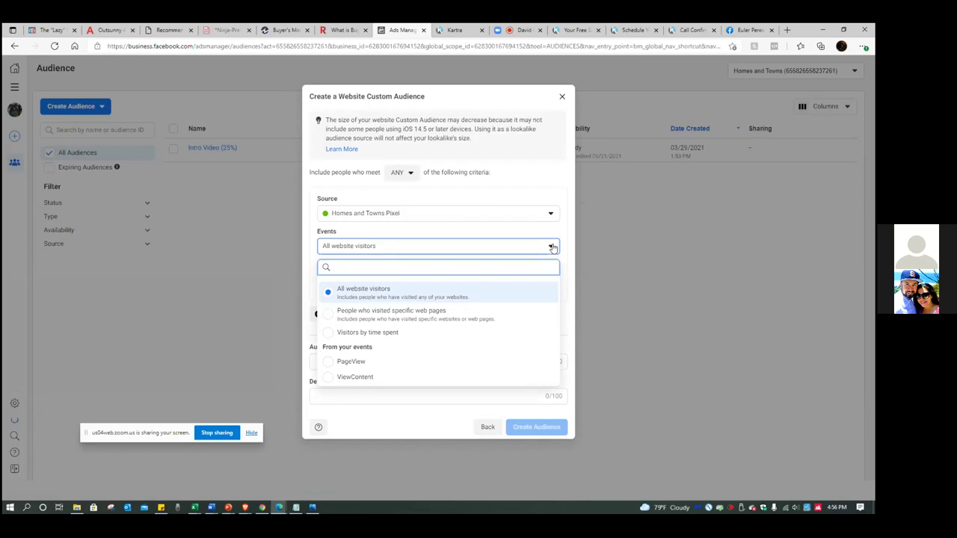
pyautogui.click(327, 315)
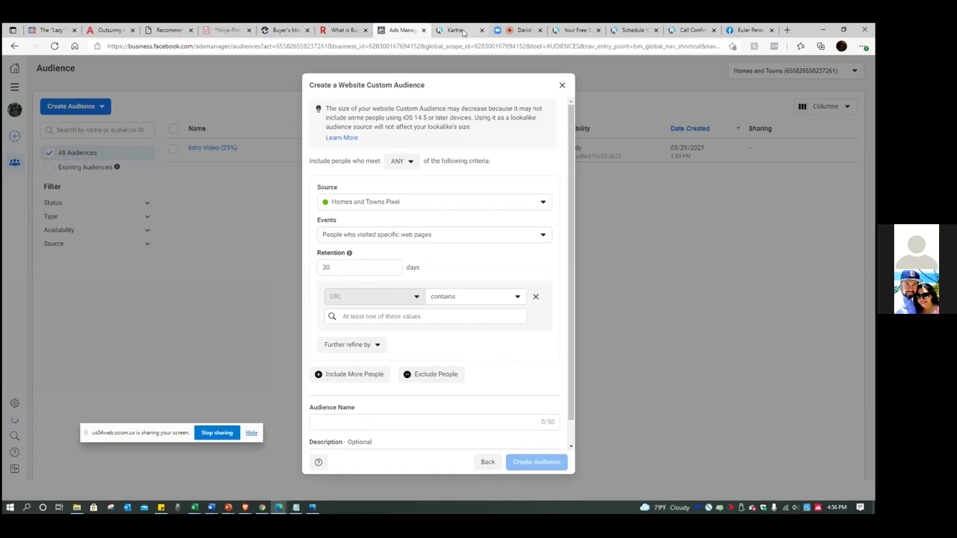
# Switch to Kartra, save the progress of the SG Seller Guide Call Confirmed page and return to the dashboard.
pyautogui.click(463, 32)
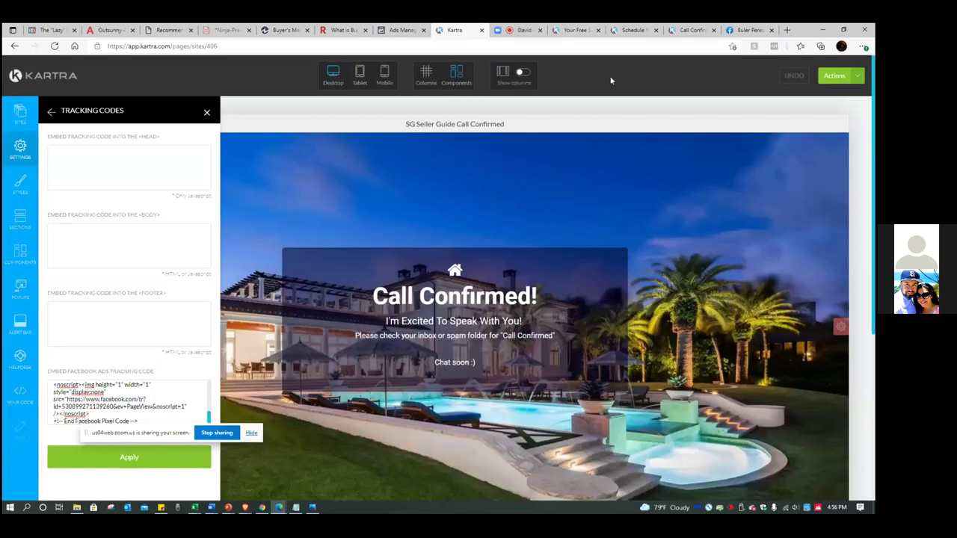
pyautogui.click(588, 31)
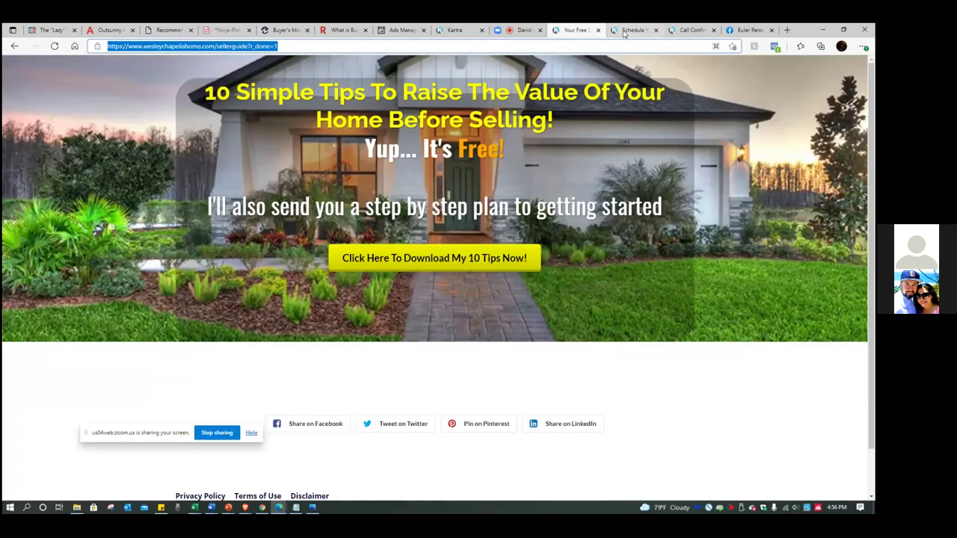
pyautogui.click(457, 30)
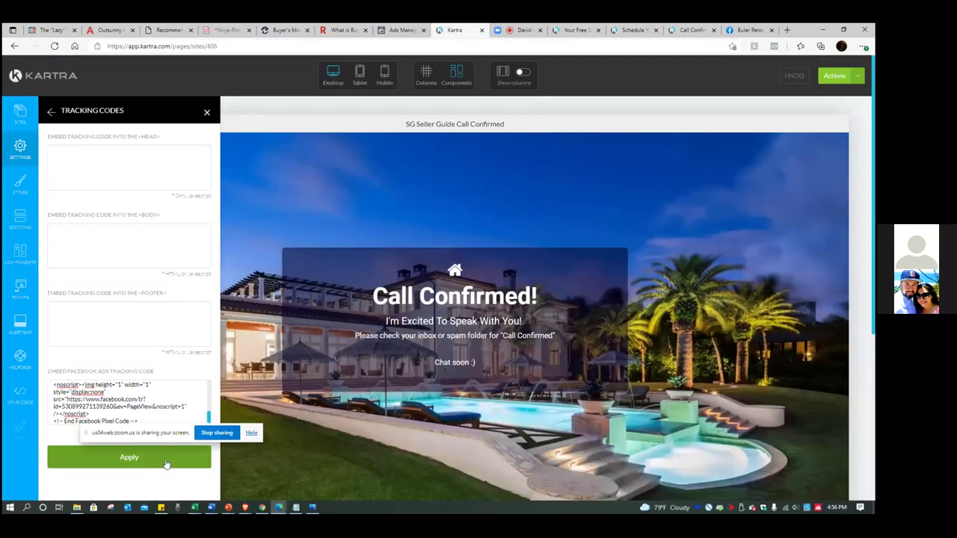
pyautogui.click(857, 77)
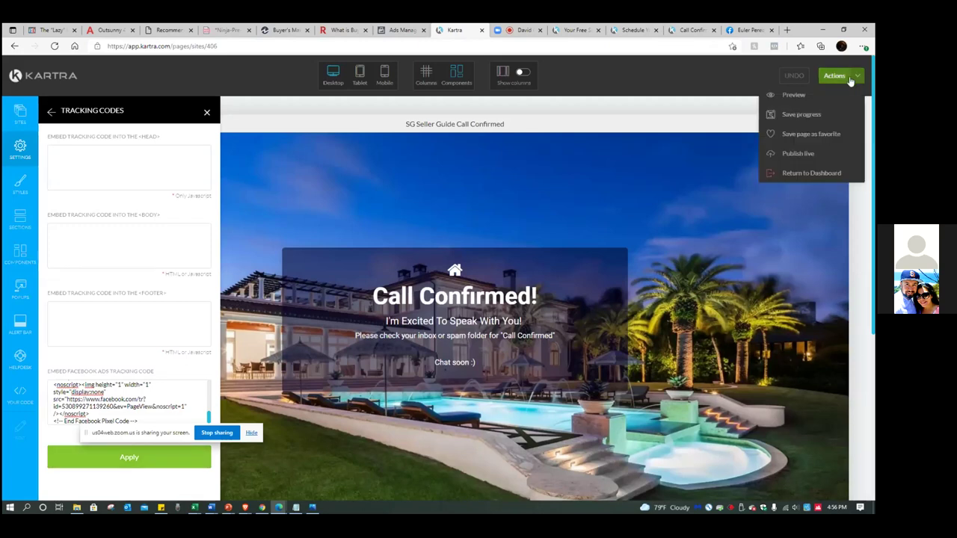
pyautogui.click(811, 118)
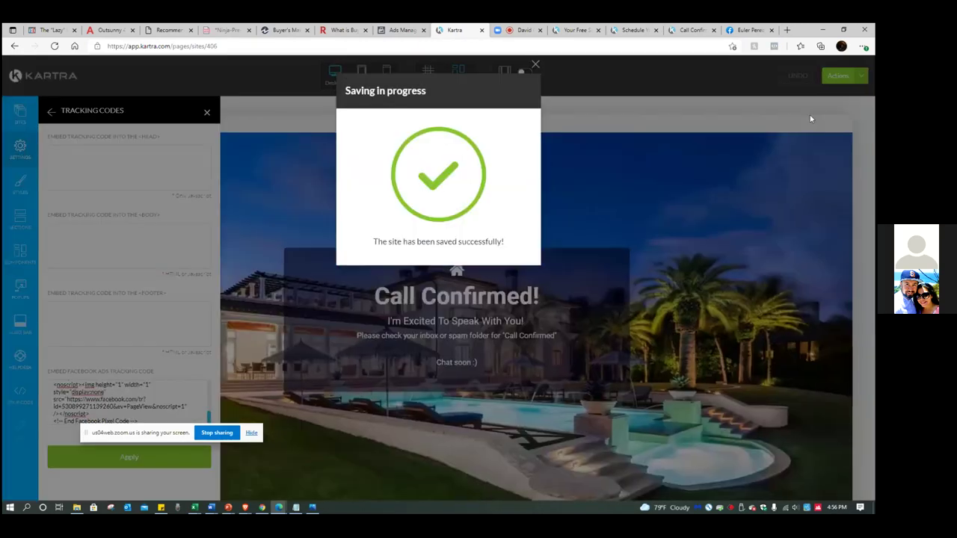
pyautogui.click(535, 65)
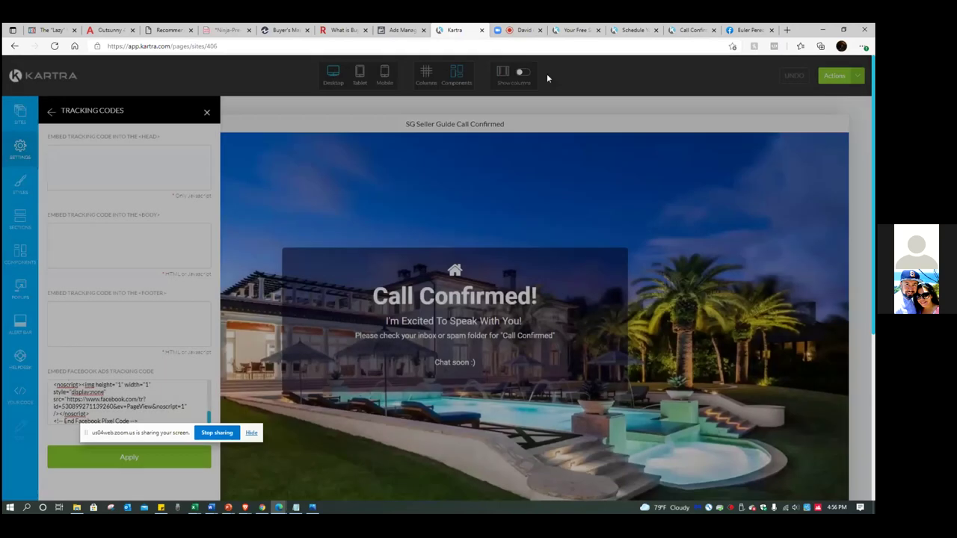
pyautogui.click(857, 77)
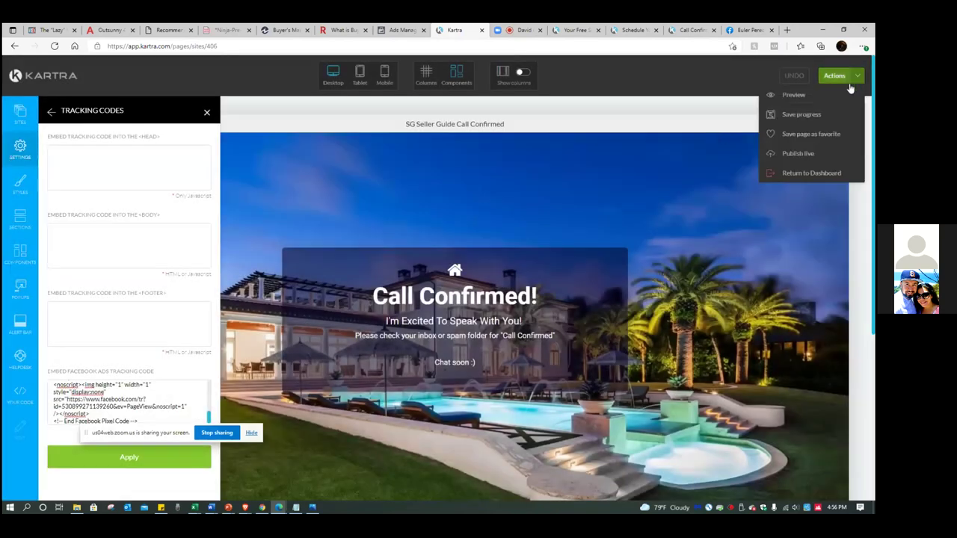
pyautogui.click(806, 173)
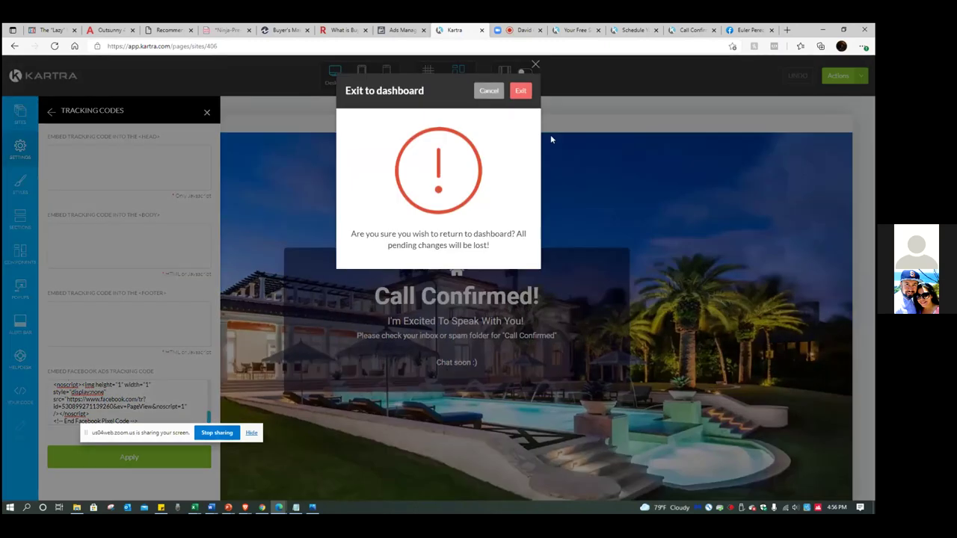
pyautogui.click(523, 93)
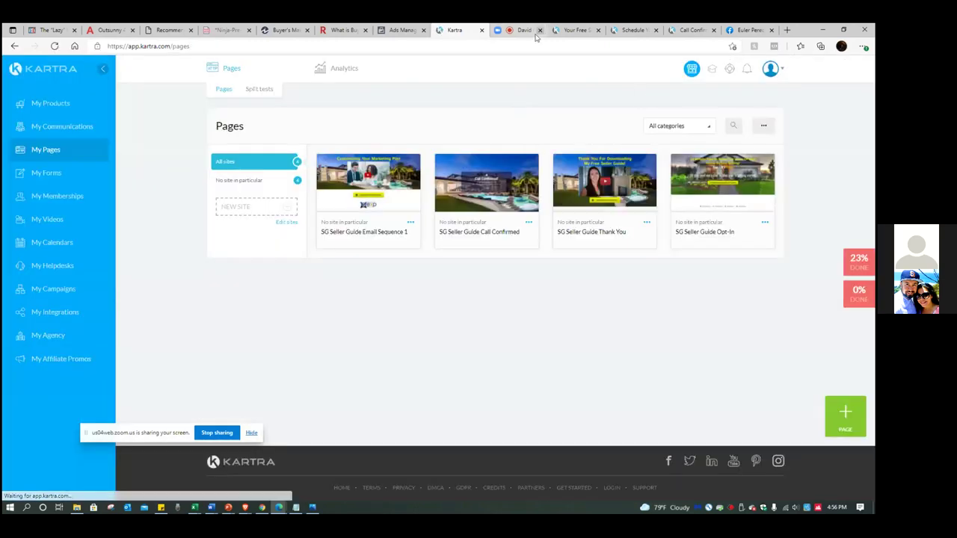
# Copy the address part wesleychapelishome.com/sellerguide from the live seller guide opt-in page.
pyautogui.click(577, 31)
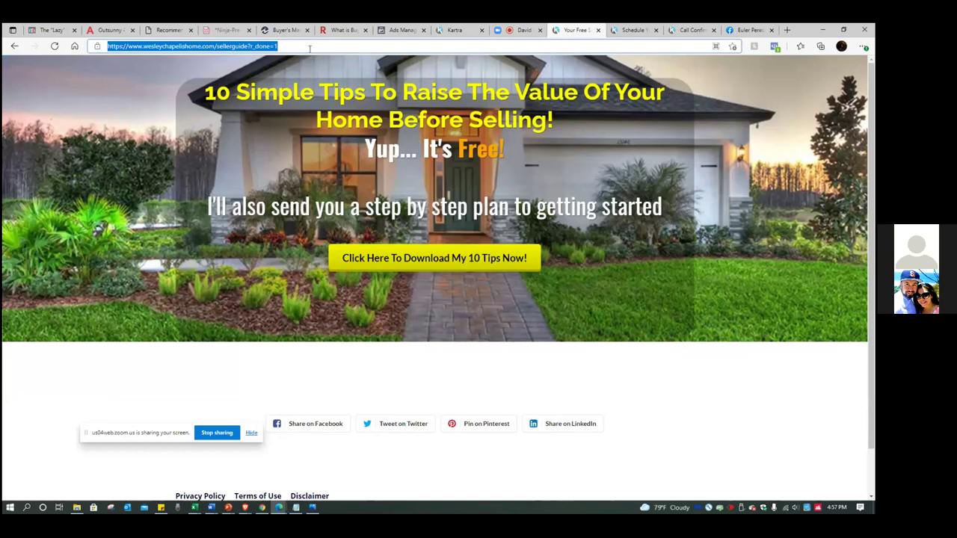
pyautogui.click(278, 46)
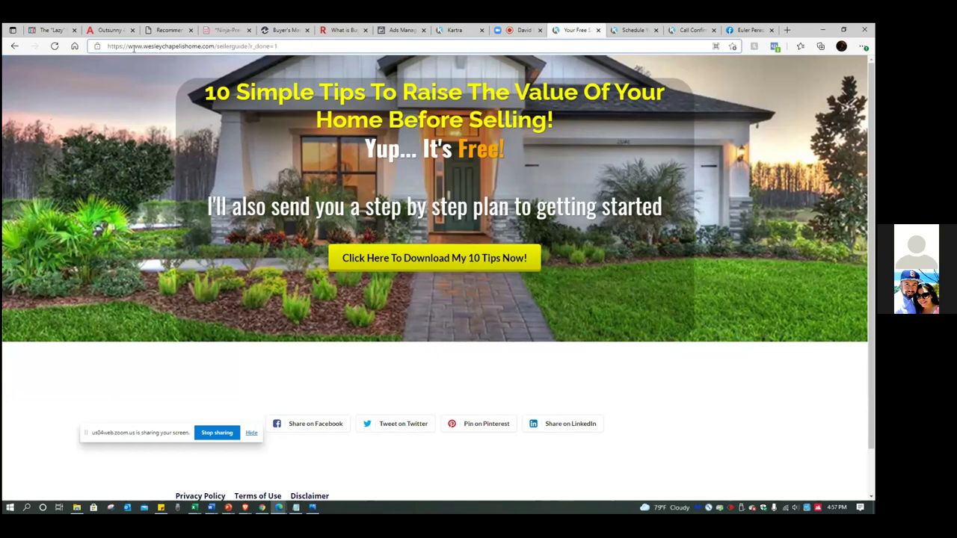
pyautogui.moveTo(129, 45); pyautogui.dragTo(214, 47)
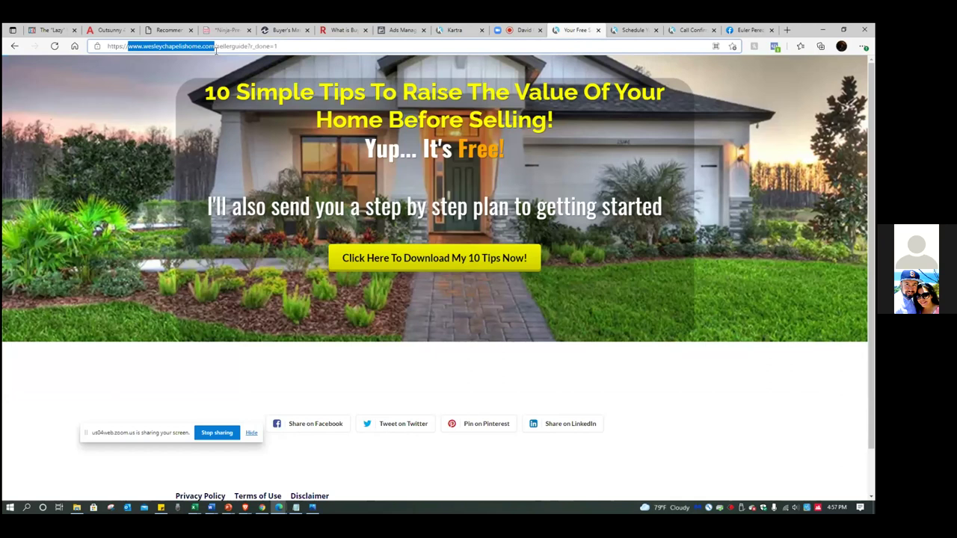
pyautogui.moveTo(215, 48); pyautogui.dragTo(248, 48)
pyautogui.click(312, 45)
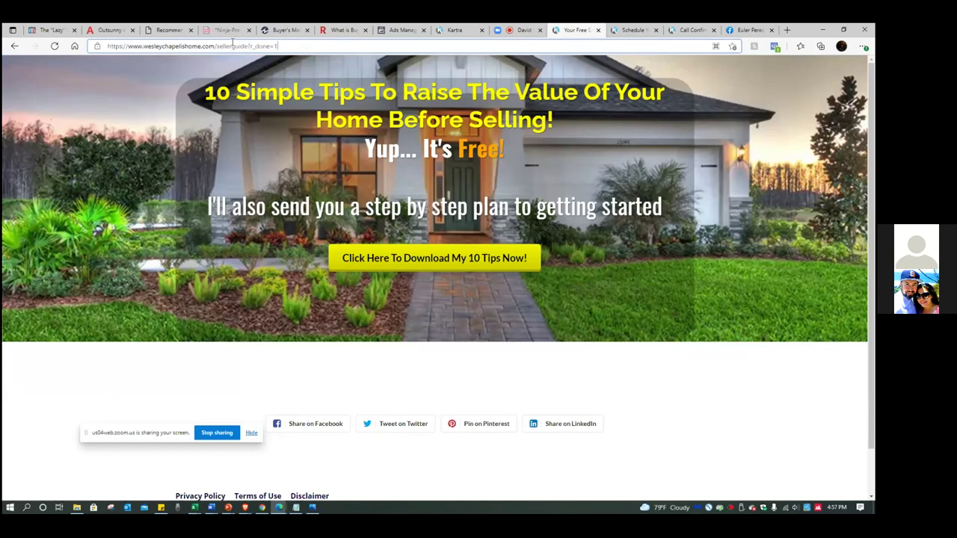
pyautogui.moveTo(143, 46); pyautogui.dragTo(248, 51)
pyautogui.rightClick(246, 50)
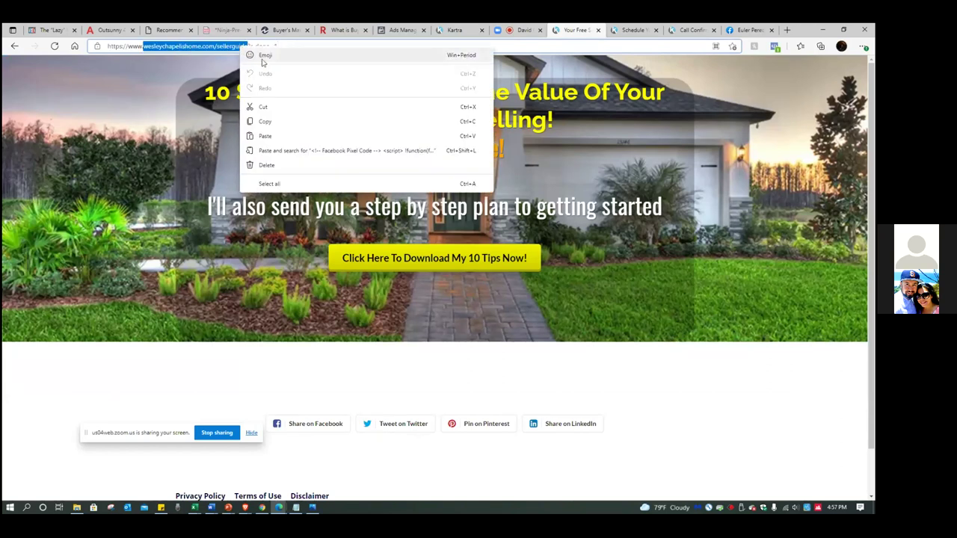
pyautogui.click(271, 123)
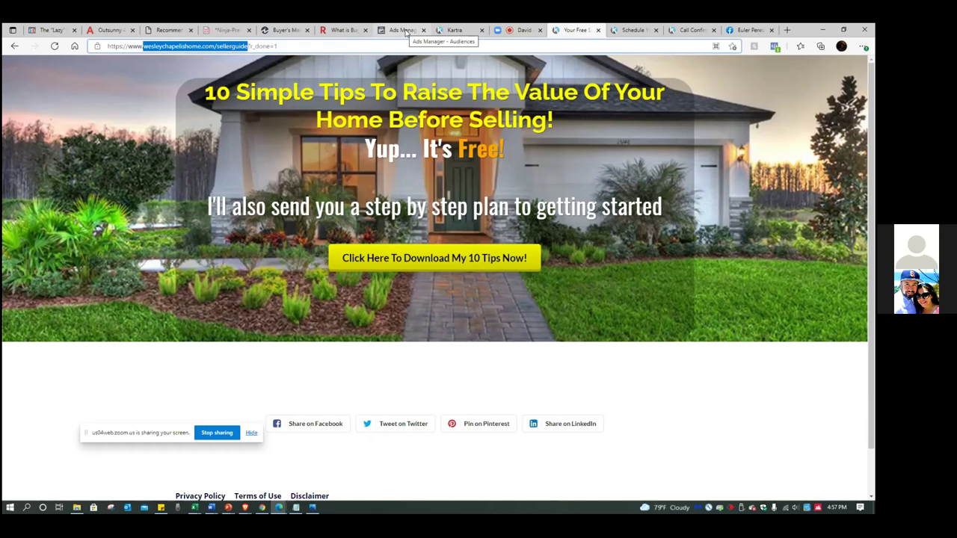
# Return to Ads Manager and add wesleychapelishome.com/sellerguide as the value the included visitors' URL must contain.
pyautogui.click(403, 30)
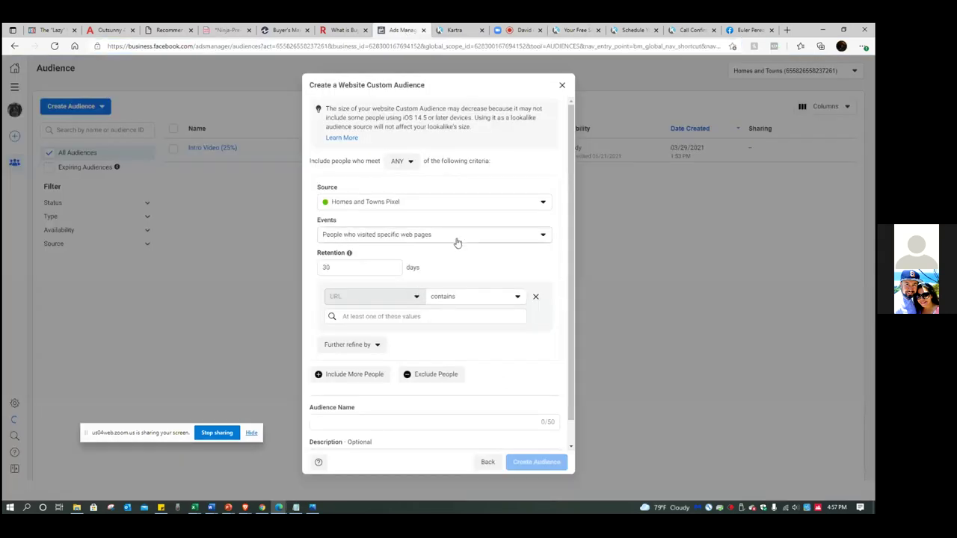
pyautogui.click(355, 316)
pyautogui.rightClick(355, 316)
pyautogui.click(386, 189)
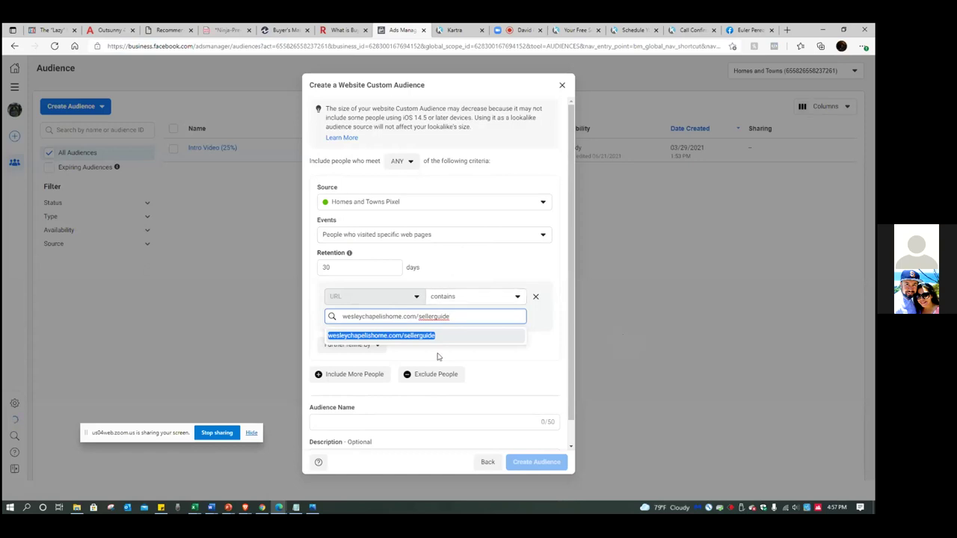
pyautogui.click(538, 238)
pyautogui.click(540, 237)
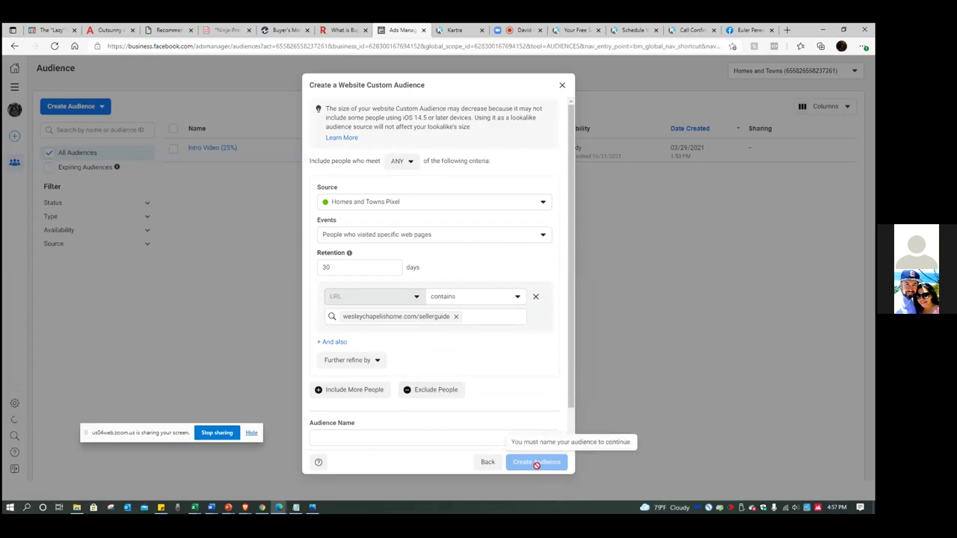
# Name the audience "Seller guide web page visitors (only)".
pyautogui.click(355, 436)
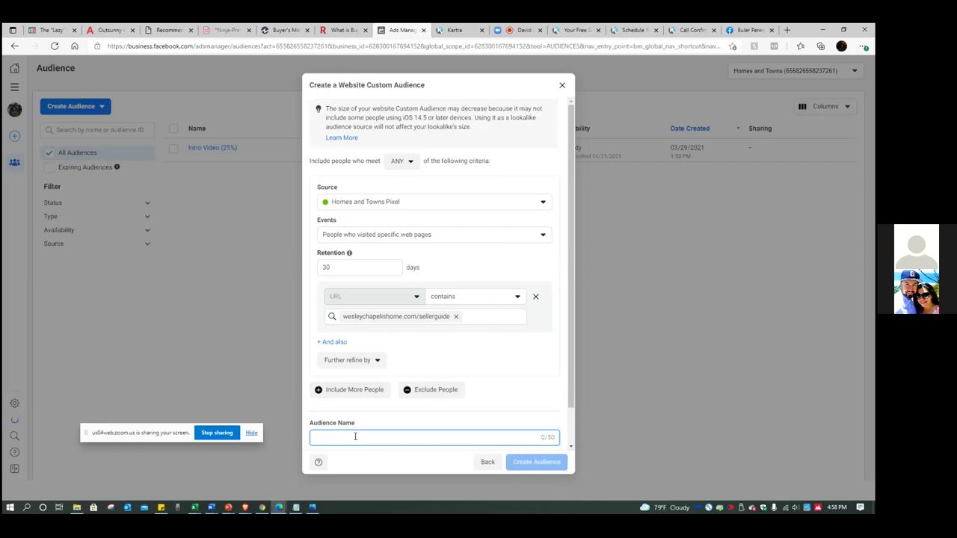
pyautogui.write('Seller')
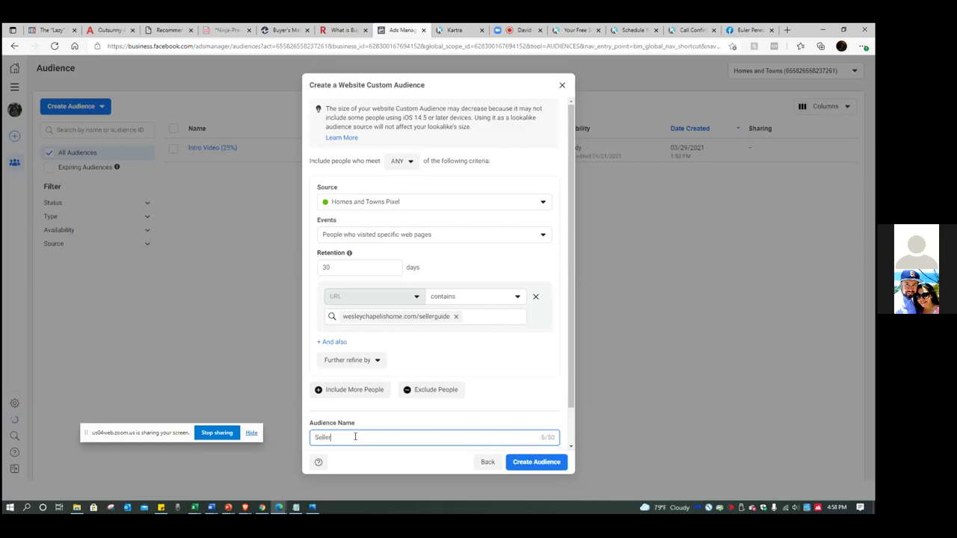
pyautogui.write(' guide wo')
pyautogui.write('b page visitors (only')
# Add an exclusion rule to the audience for people who visited specific web pages.
pyautogui.scroll(-1, 480, 364)
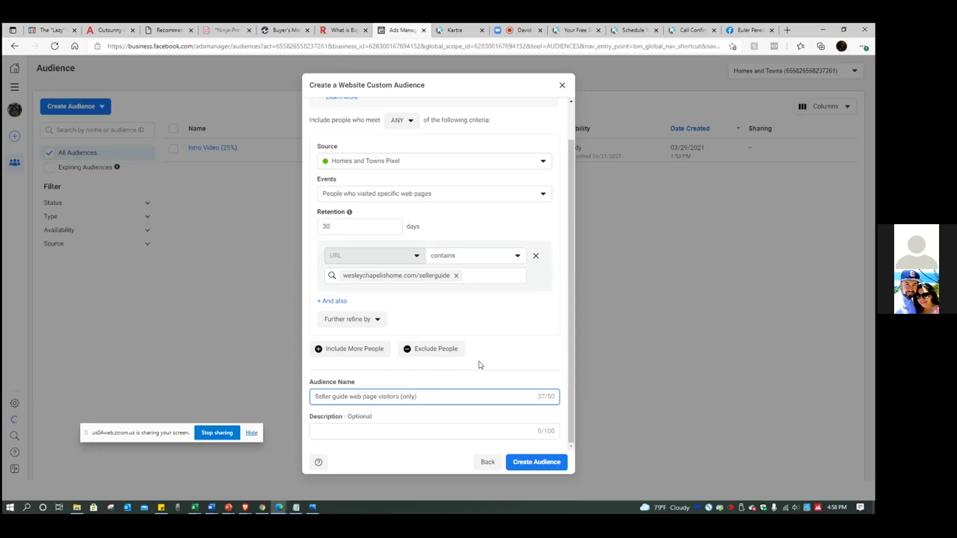
pyautogui.click(409, 351)
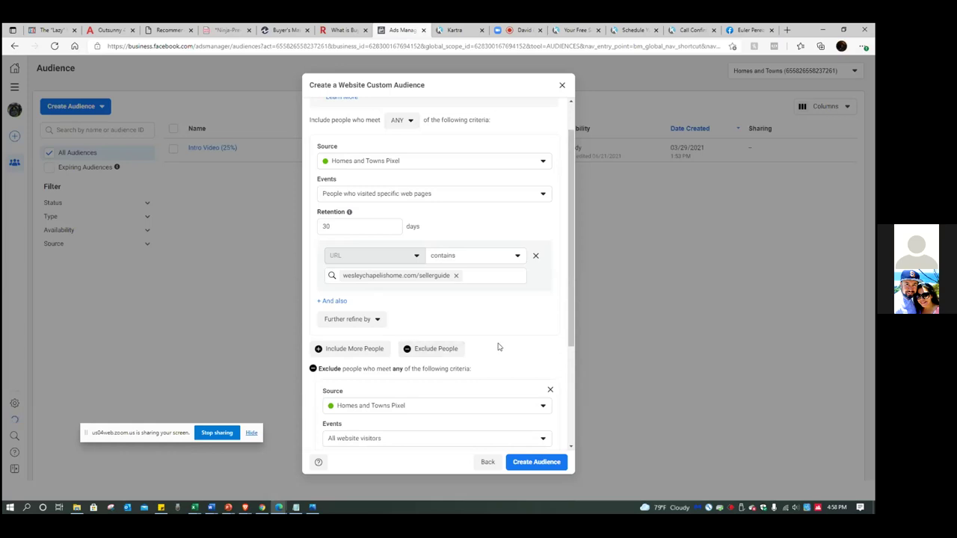
pyautogui.scroll(-2, 500, 347)
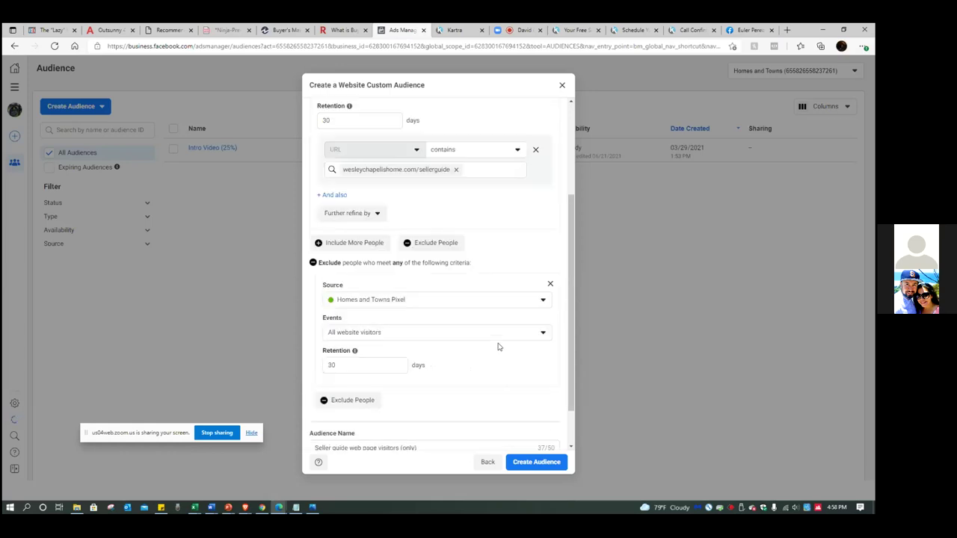
pyautogui.scroll(-1, 499, 347)
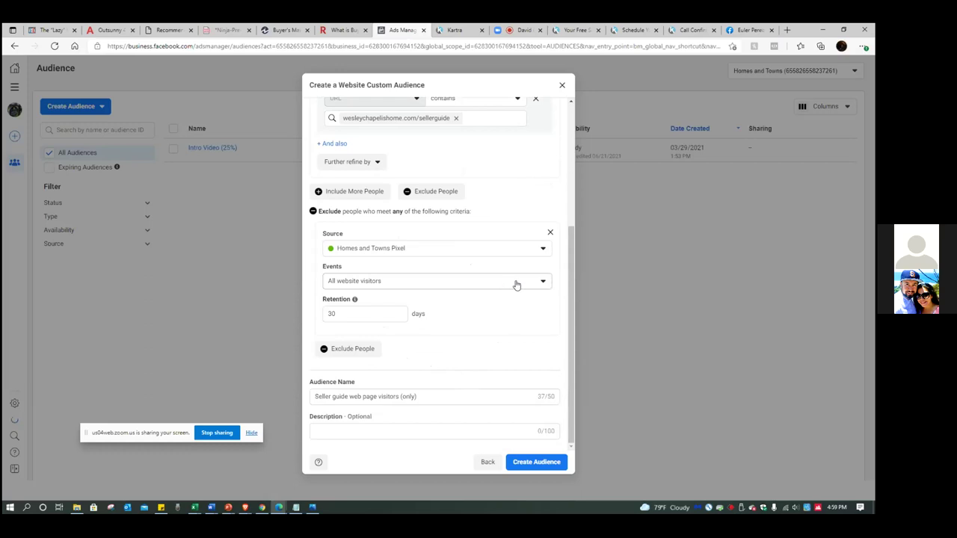
pyautogui.click(544, 283)
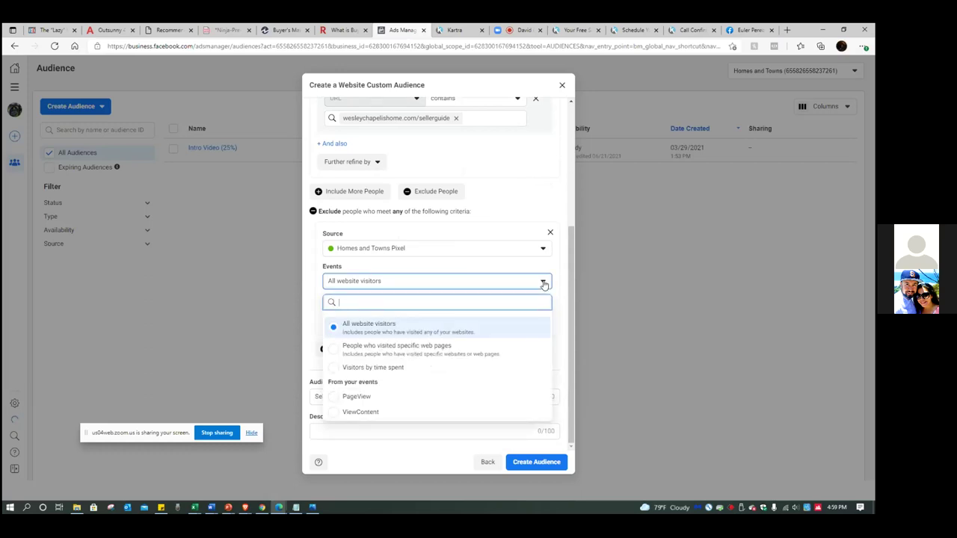
pyautogui.click(554, 190)
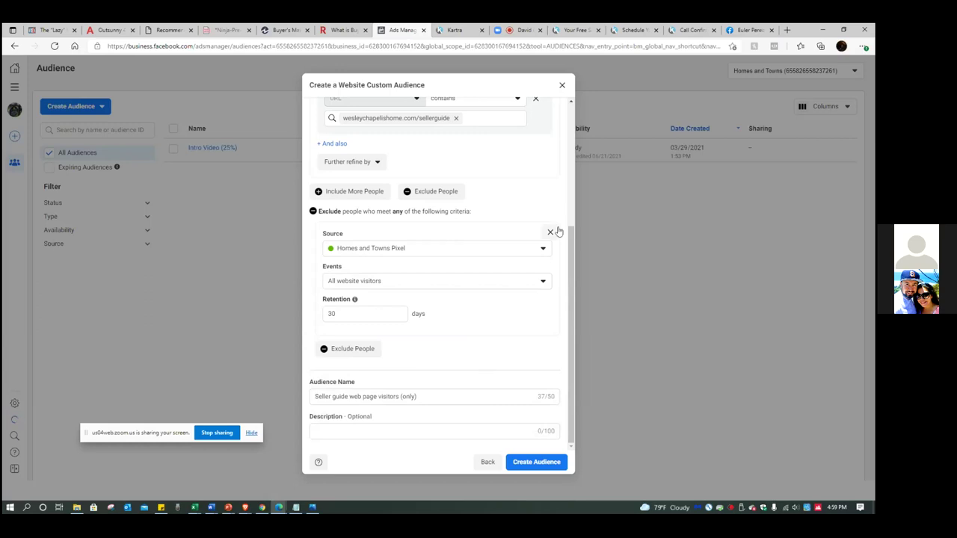
pyautogui.click(543, 284)
pyautogui.click(430, 350)
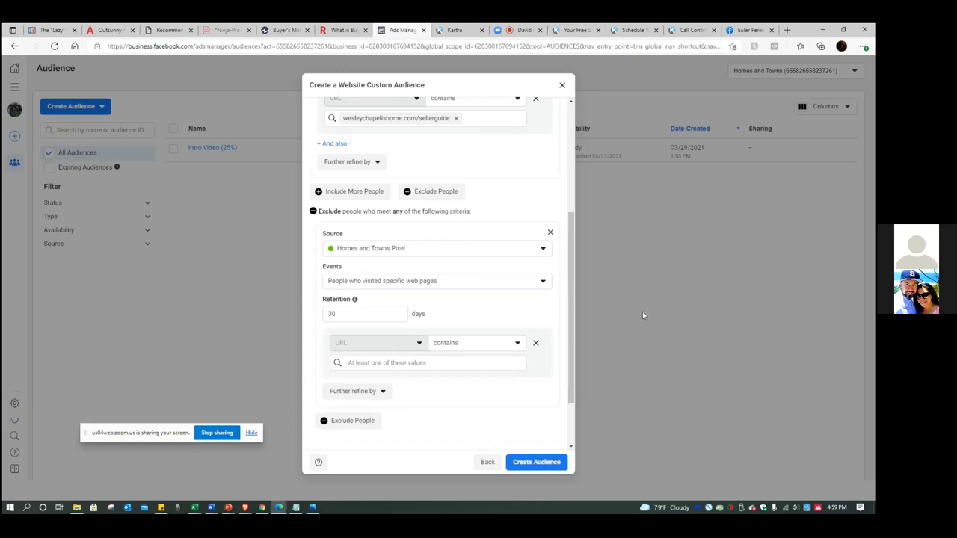
# Copy the address part wesleychapelishome.com/thankyou from the live seller guide thank-you page.
pyautogui.click(632, 30)
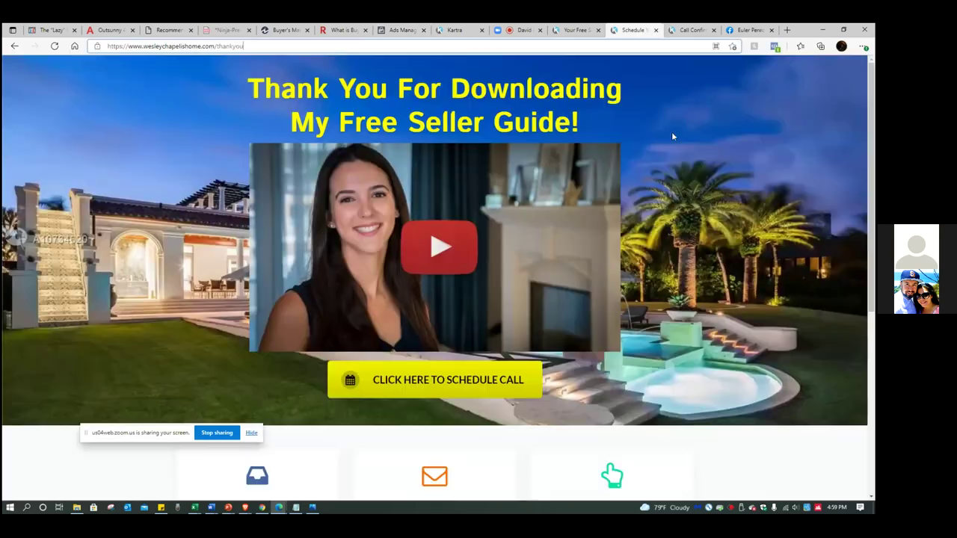
pyautogui.moveTo(144, 46); pyautogui.dragTo(246, 47)
pyautogui.rightClick(233, 48)
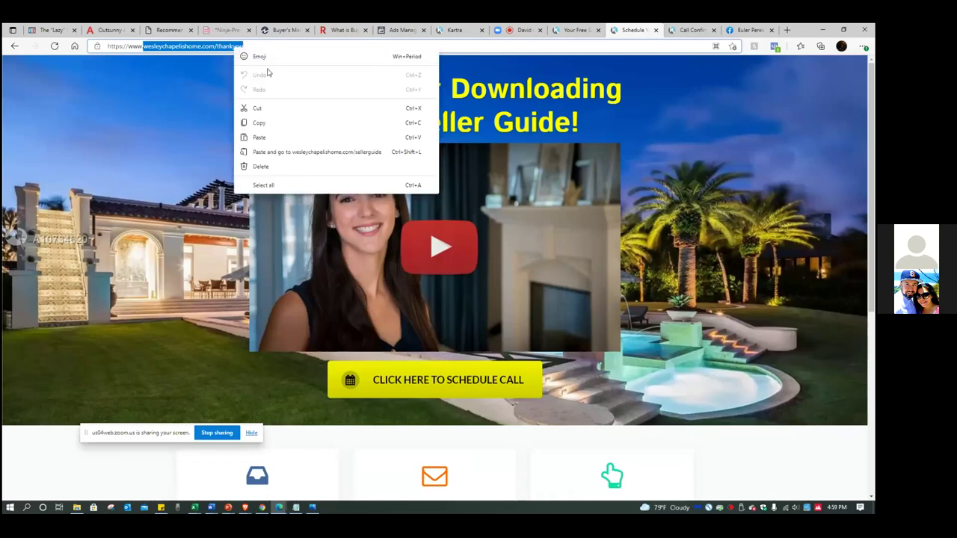
pyautogui.click(266, 123)
# Return to Ads Manager, exclude visitors whose URL contains wesleychapelishome.com/thankyou, and finish creating the audience.
pyautogui.click(404, 30)
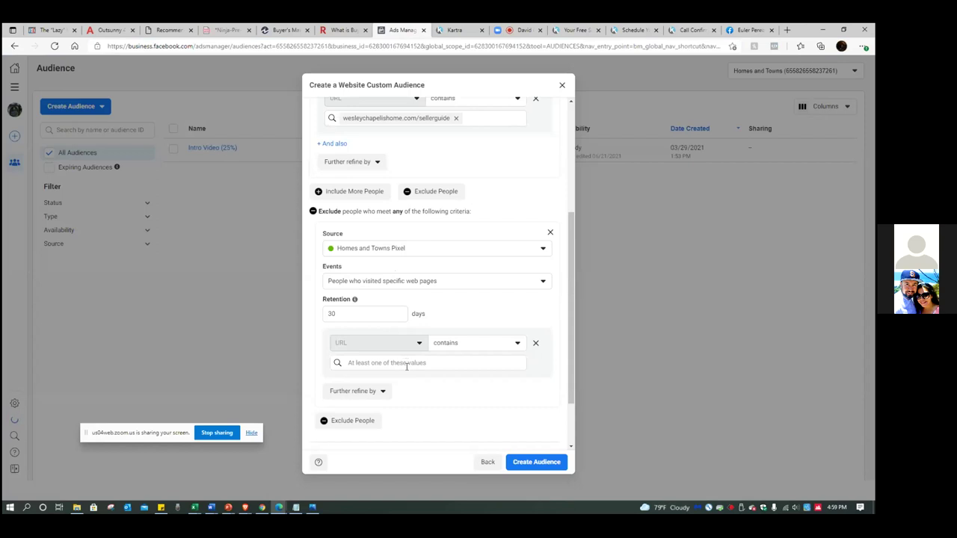
pyautogui.scroll(-1, 407, 367)
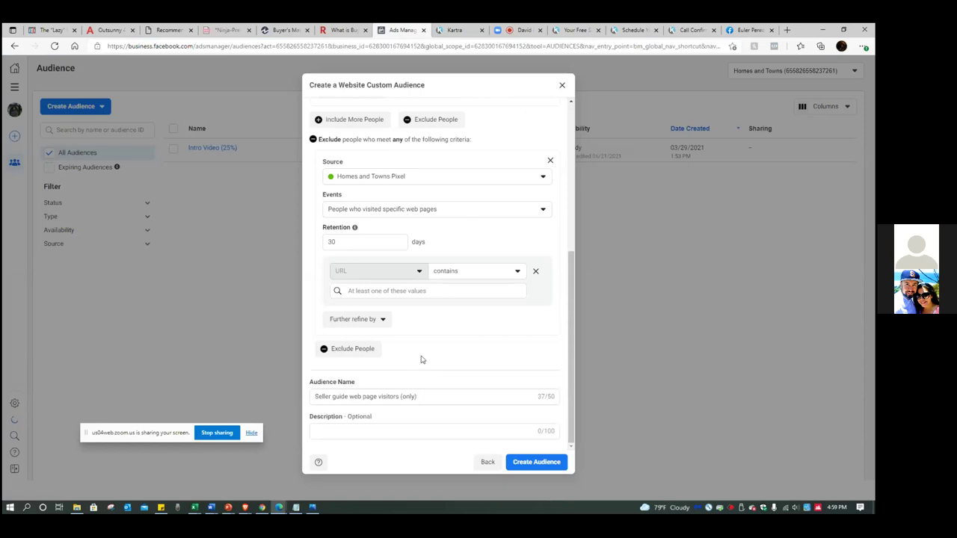
pyautogui.click(447, 293)
pyautogui.rightClick(378, 290)
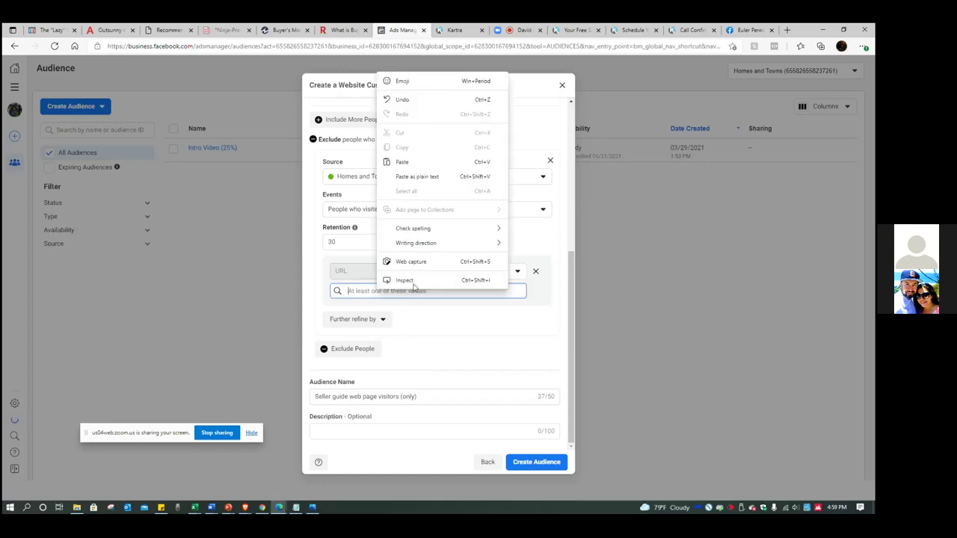
pyautogui.click(404, 166)
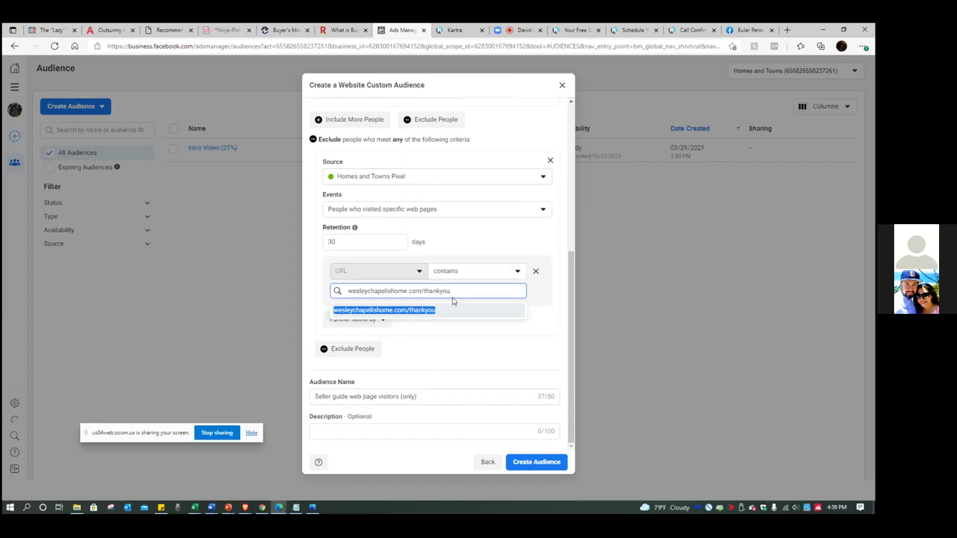
pyautogui.click(428, 310)
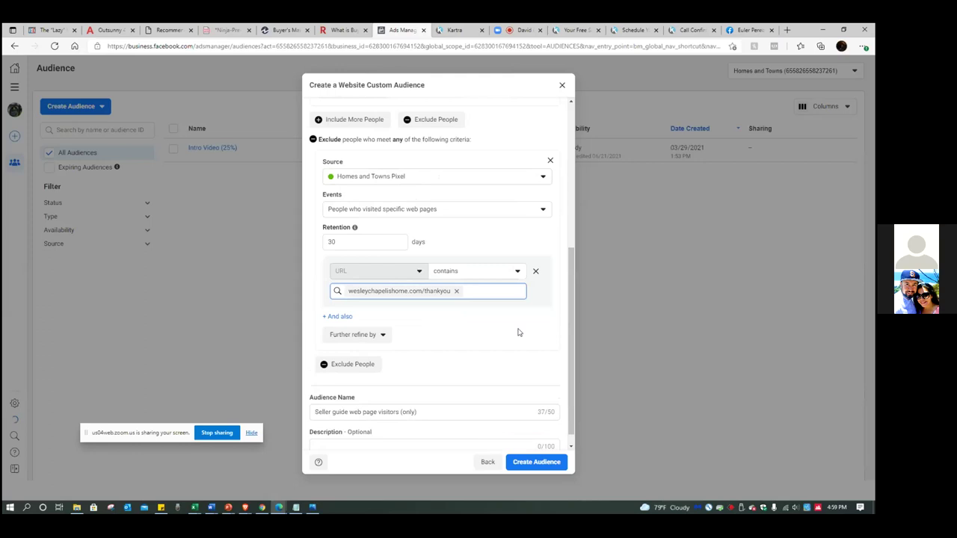
pyautogui.click(511, 463)
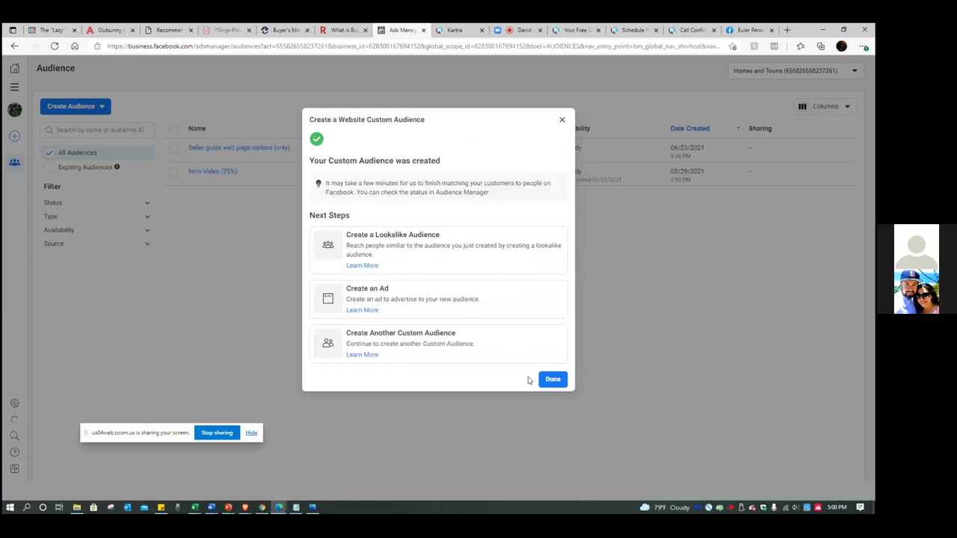
pyautogui.click(554, 380)
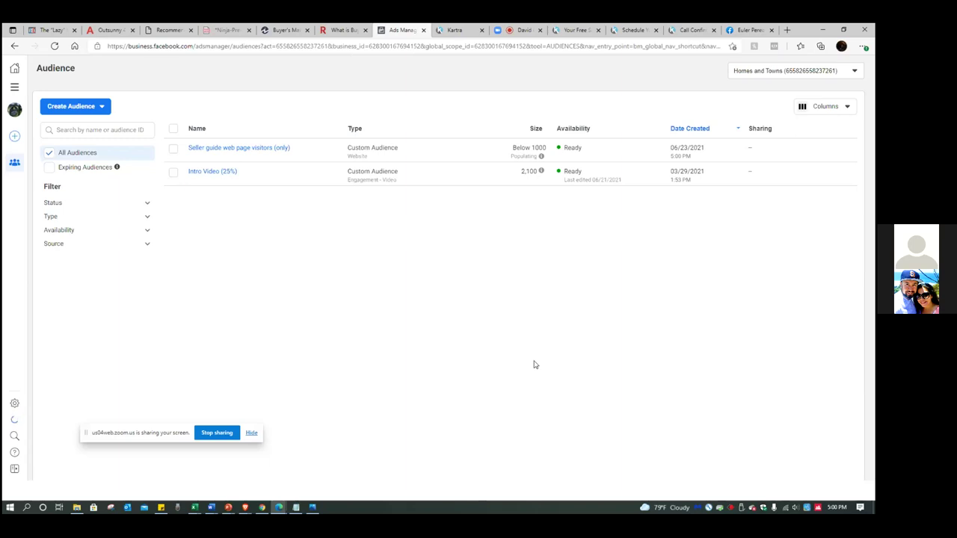
# Start a new custom audience with Website as the source, based on people who visited specific web pages.
pyautogui.click(98, 109)
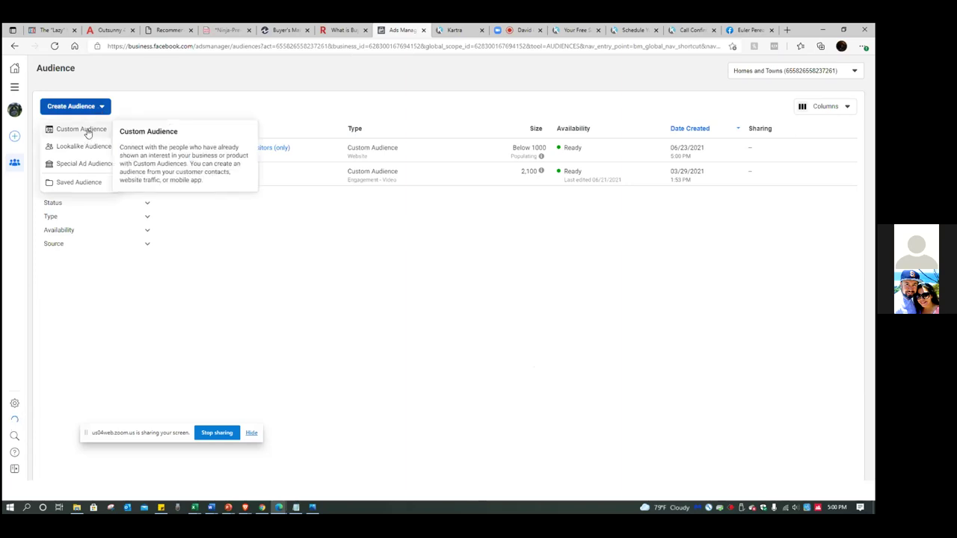
pyautogui.click(87, 131)
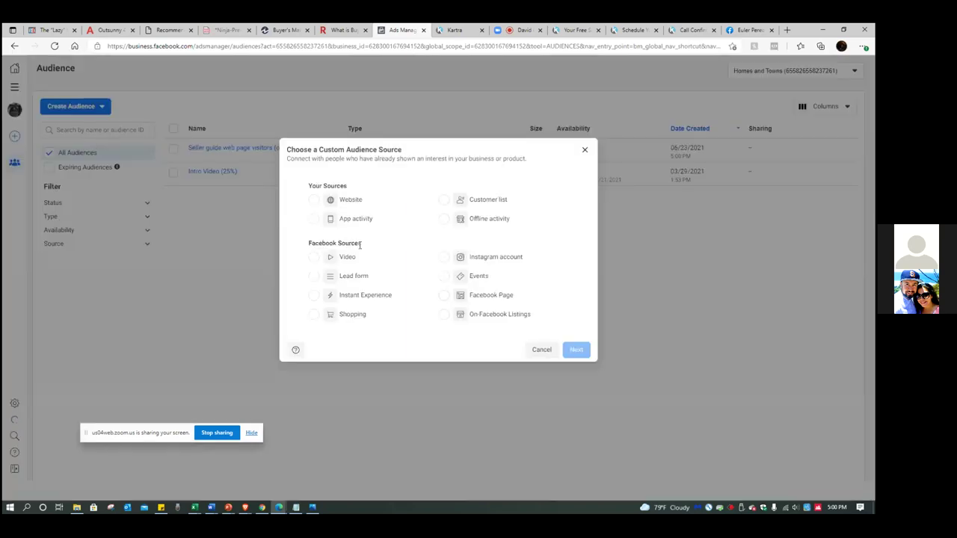
pyautogui.click(314, 199)
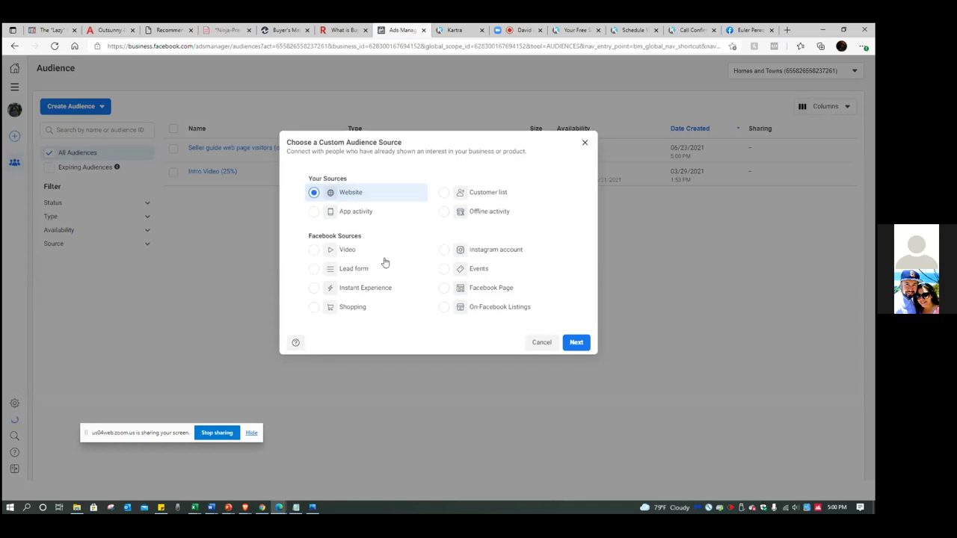
pyautogui.click(577, 345)
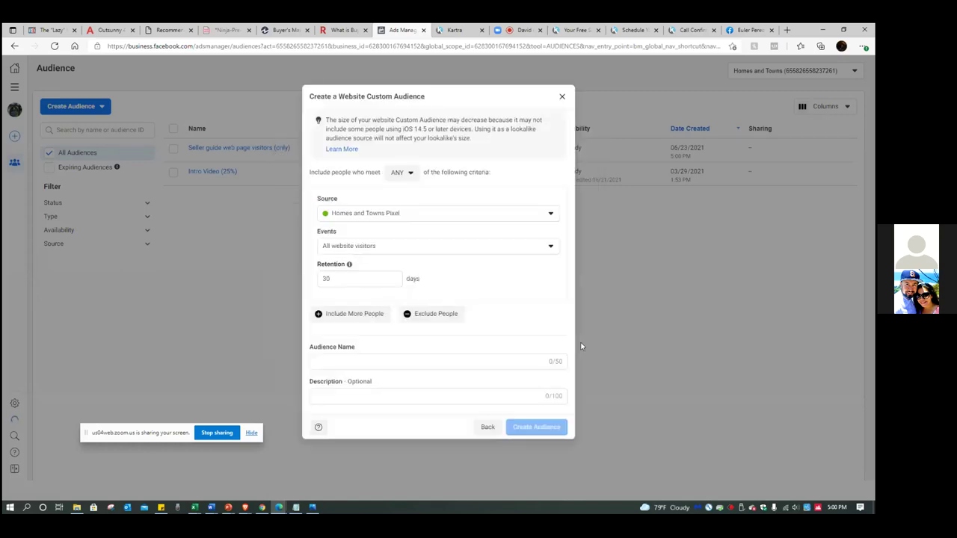
pyautogui.click(504, 247)
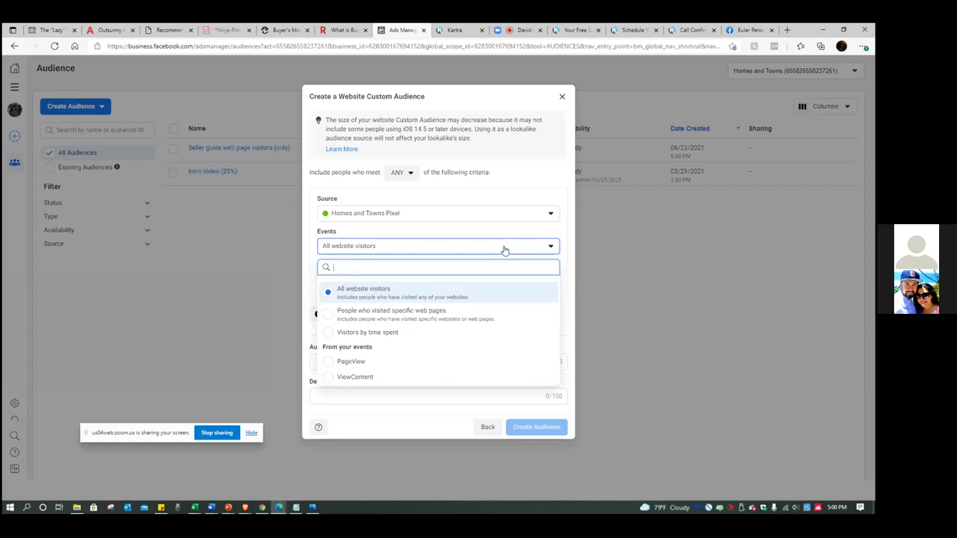
pyautogui.click(433, 321)
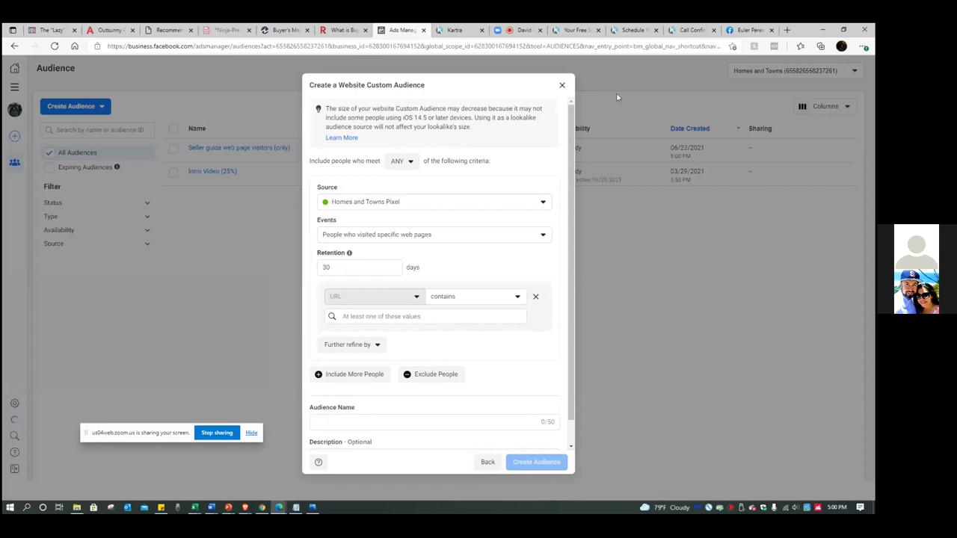
# Copy wesleychapelishome.com/thankyou from the thank-you page again and return to the audience setup in Ads Manager.
pyautogui.click(637, 31)
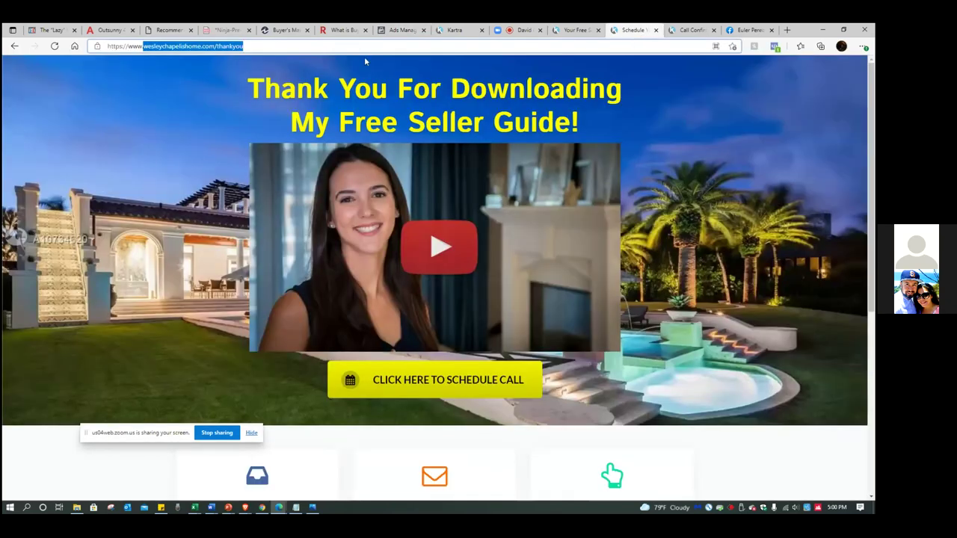
pyautogui.rightClick(230, 47)
pyautogui.click(252, 124)
pyautogui.click(401, 31)
pyautogui.click(354, 423)
pyautogui.rightClick(354, 423)
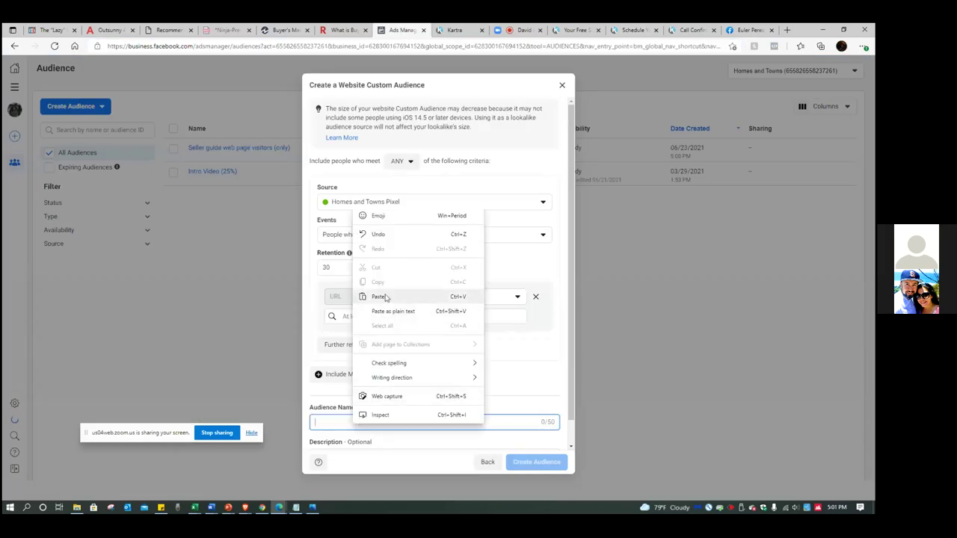
pyautogui.click(385, 296)
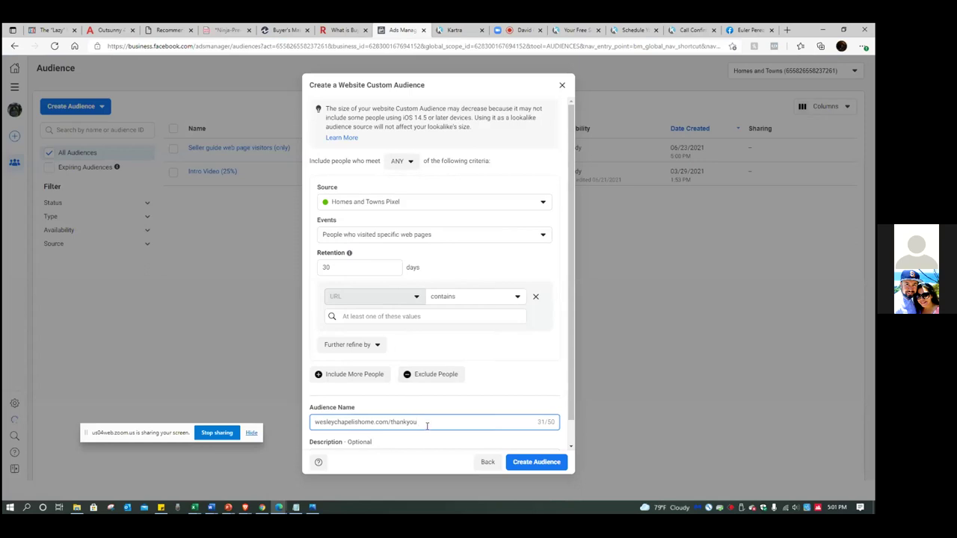
pyautogui.moveTo(427, 423); pyautogui.dragTo(294, 421)
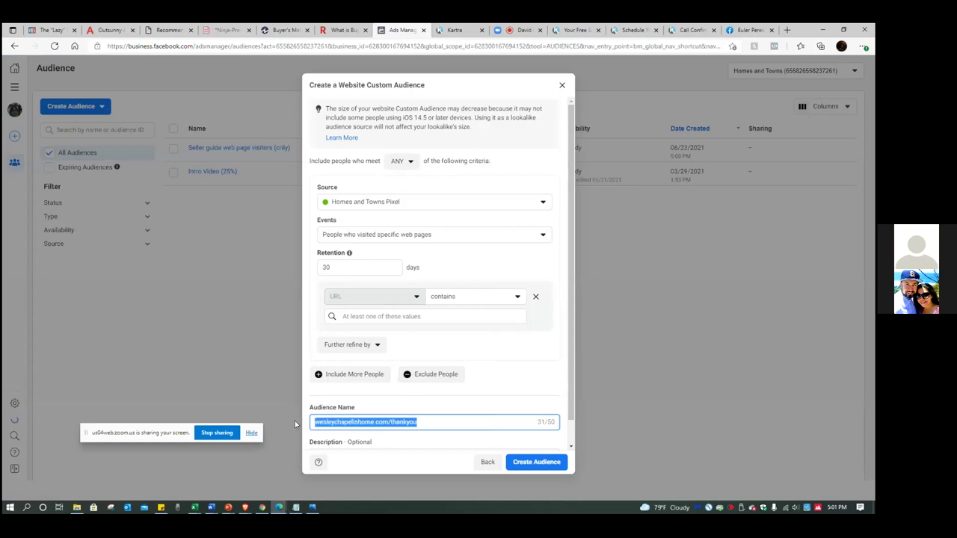
pyautogui.hotkey('ctrl', 'x')
# Add wesleychapelishome.com/thankyou as the value the included visitors' URL must contain.
pyautogui.rightClick(396, 316)
pyautogui.click(417, 187)
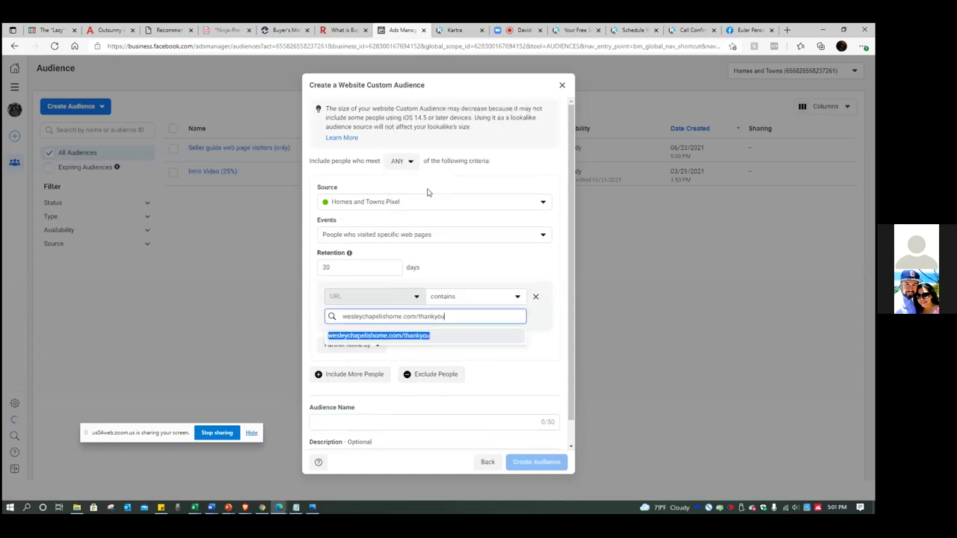
pyautogui.click(426, 335)
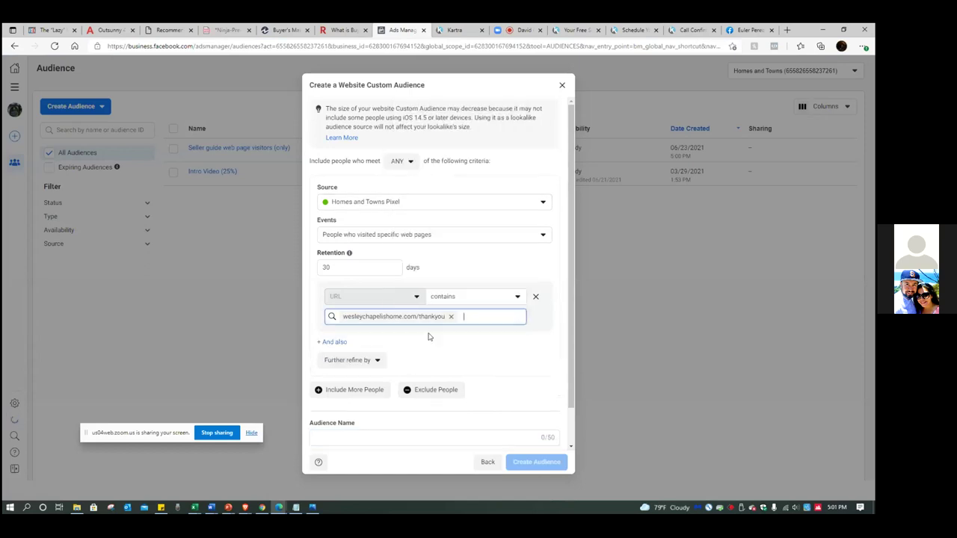
# Name the audience "seller guide leads audience" and finish creating it.
pyautogui.click(366, 438)
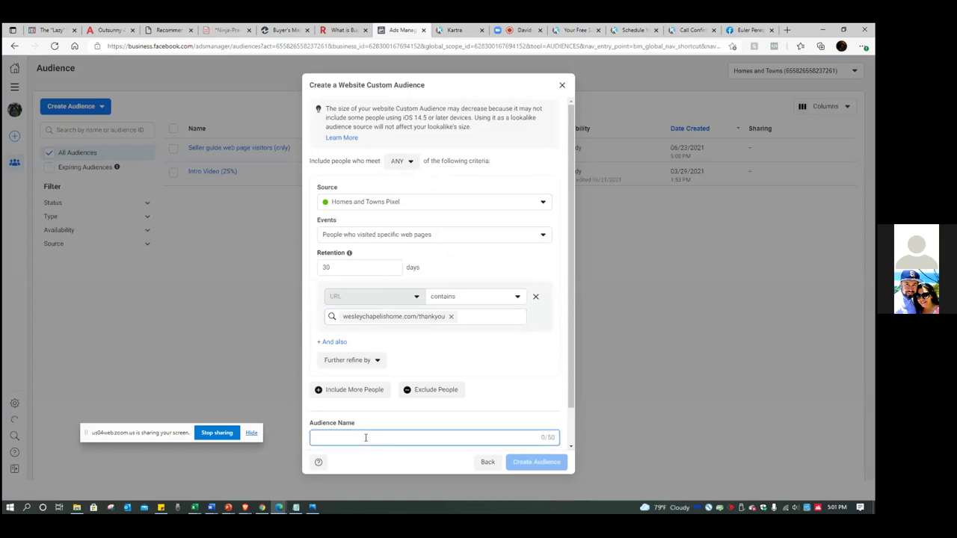
pyautogui.write('seller guide leads')
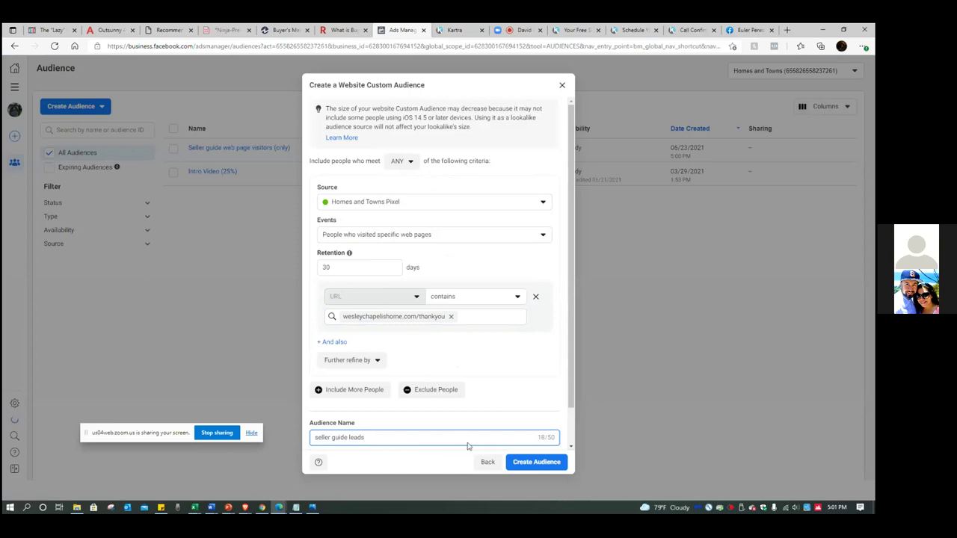
pyautogui.scroll(-1, 527, 400)
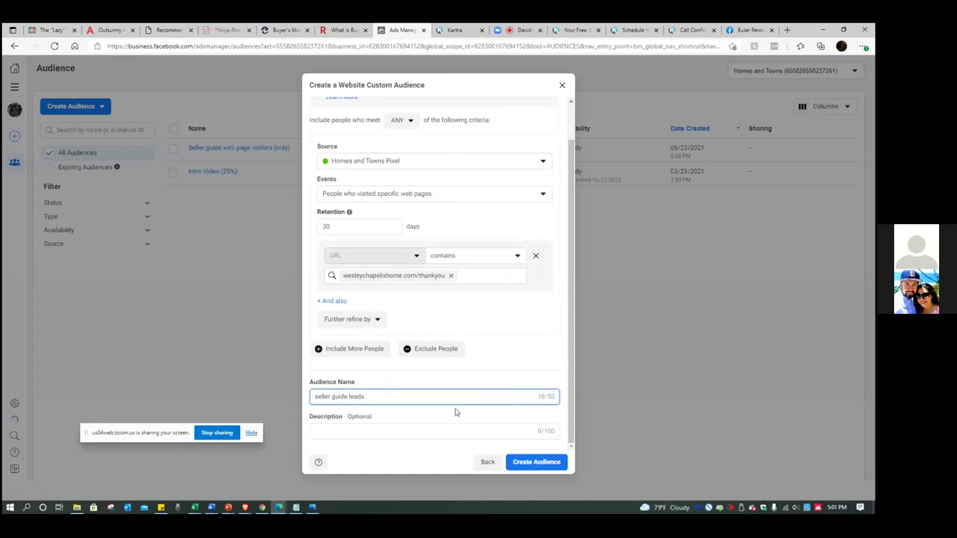
pyautogui.write('ad')
pyautogui.press('BackSpace')
pyautogui.write('udience')
pyautogui.click(543, 462)
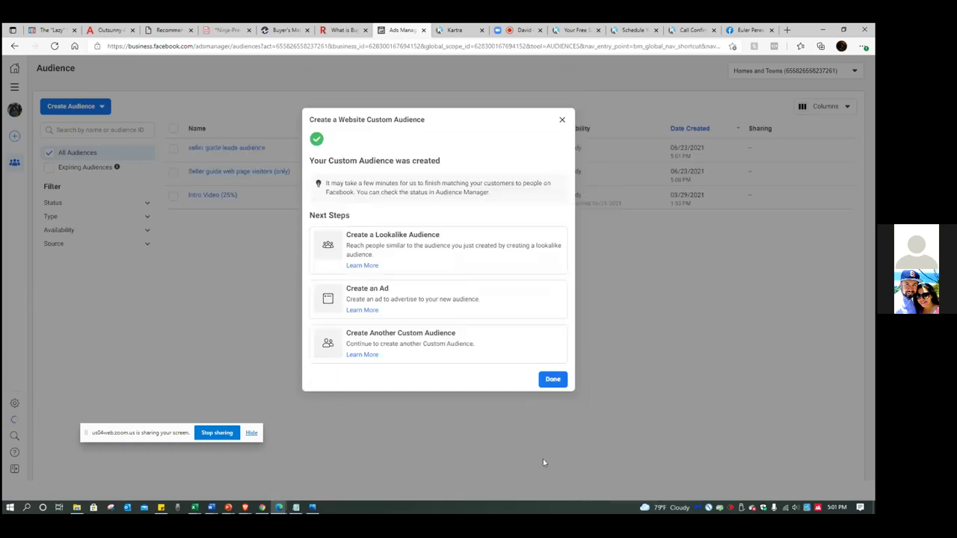
pyautogui.click(558, 382)
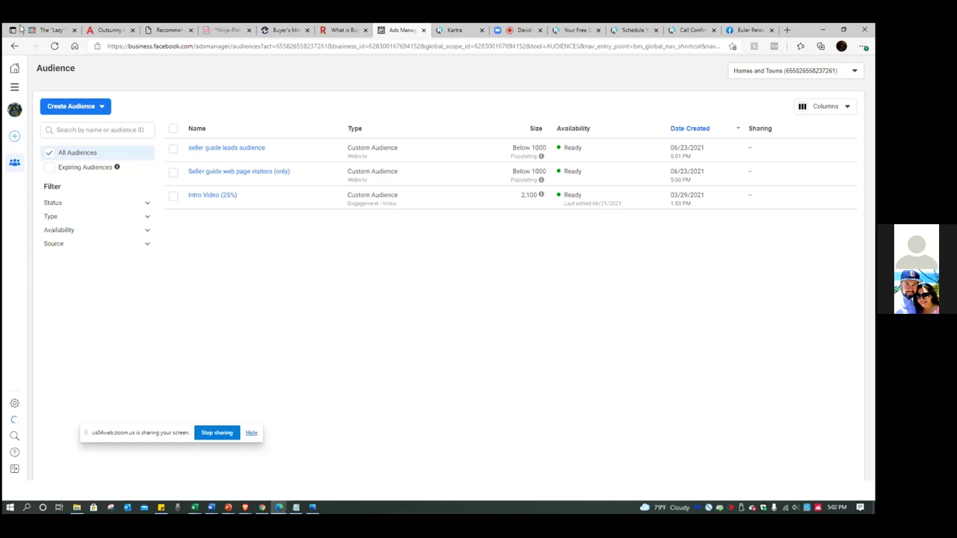
# Start another website-sourced custom audience and set its event to people who visited specific web pages.
pyautogui.click(84, 110)
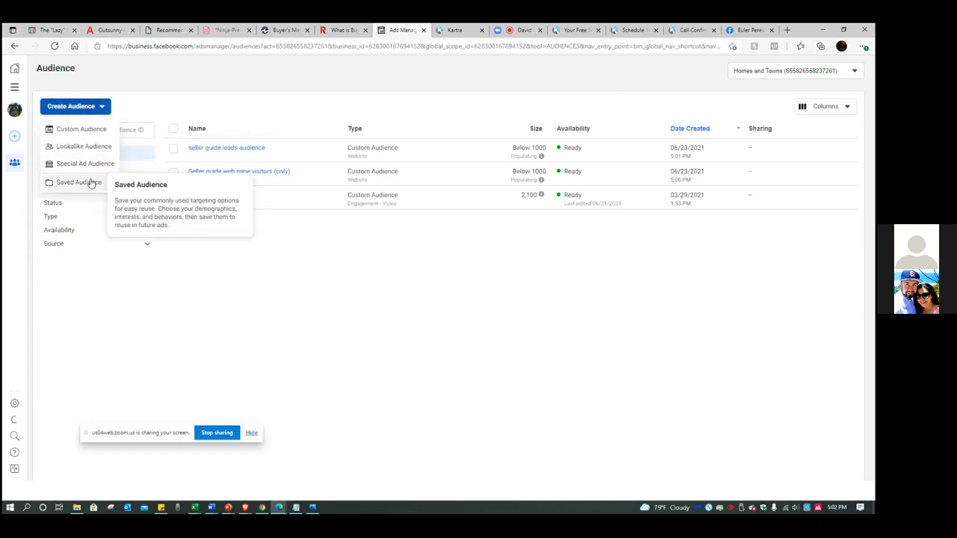
pyautogui.click(84, 129)
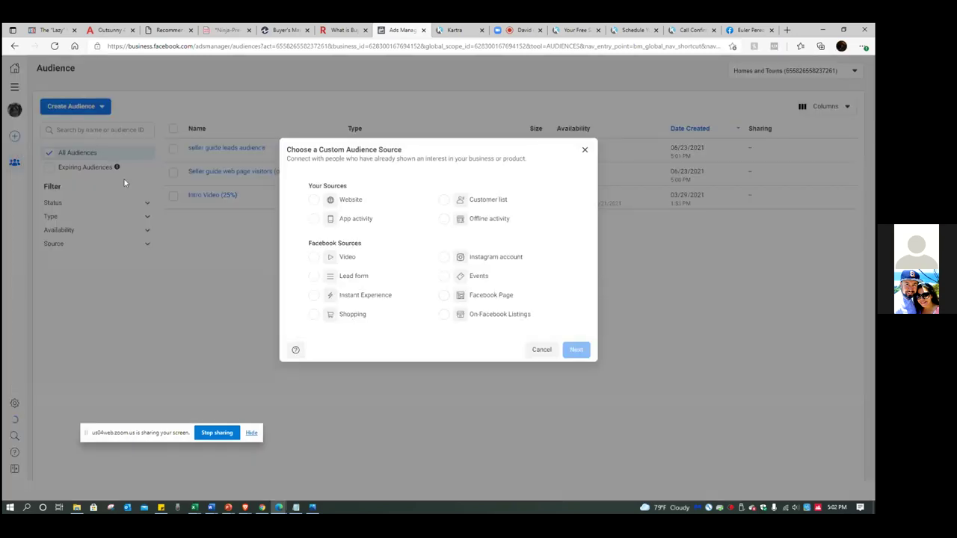
pyautogui.click(314, 200)
pyautogui.click(577, 342)
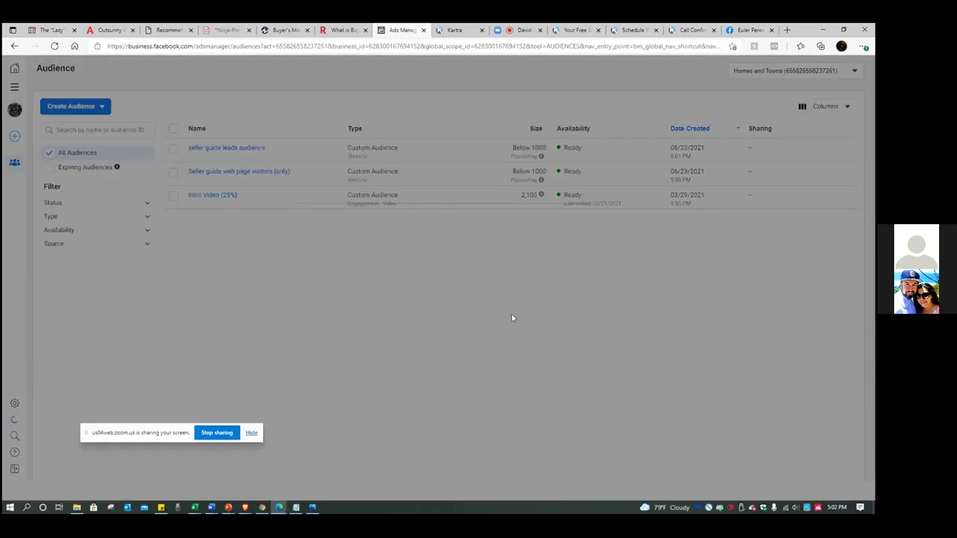
pyautogui.click(516, 249)
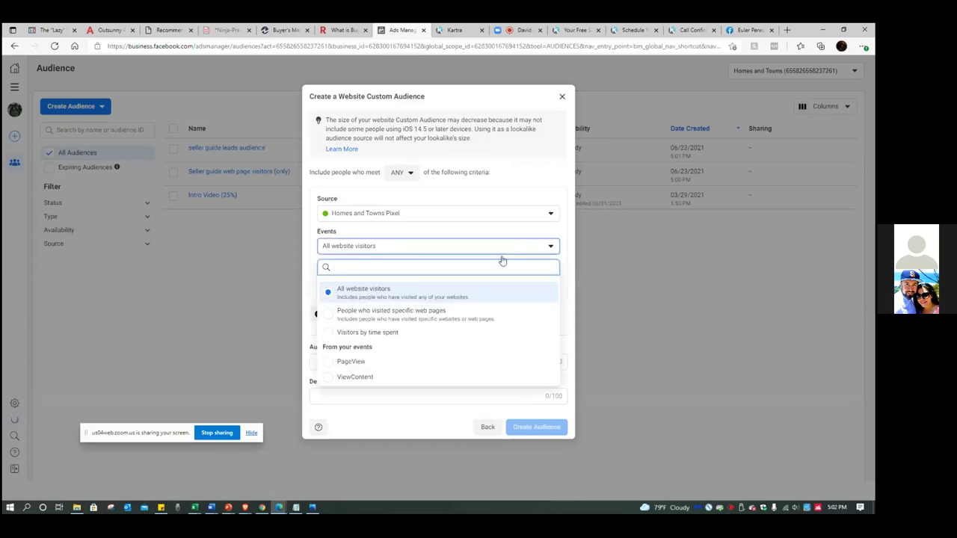
pyautogui.click(444, 314)
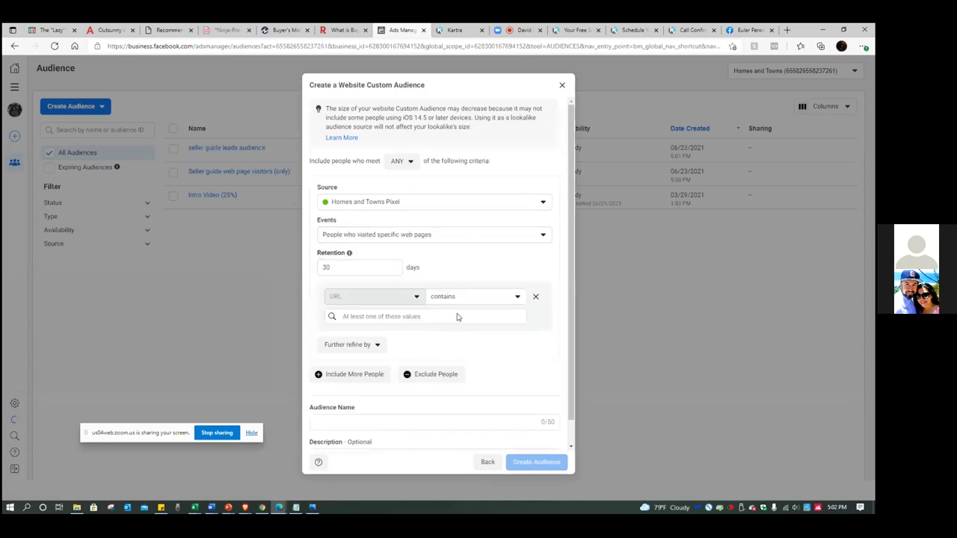
# Copy the address part wesleychapelishome.com/callconfirmed from the live call confirmed page.
pyautogui.click(693, 29)
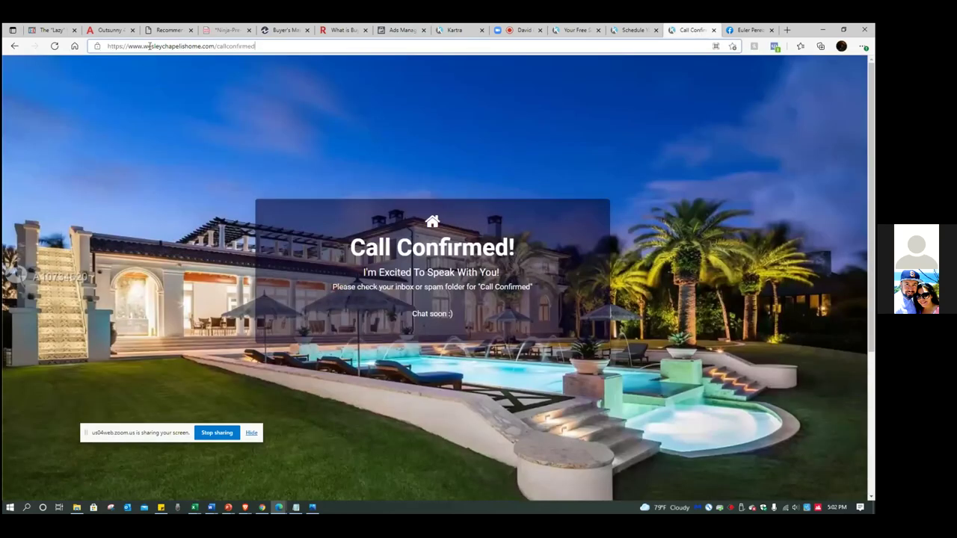
pyautogui.moveTo(147, 47); pyautogui.dragTo(255, 47)
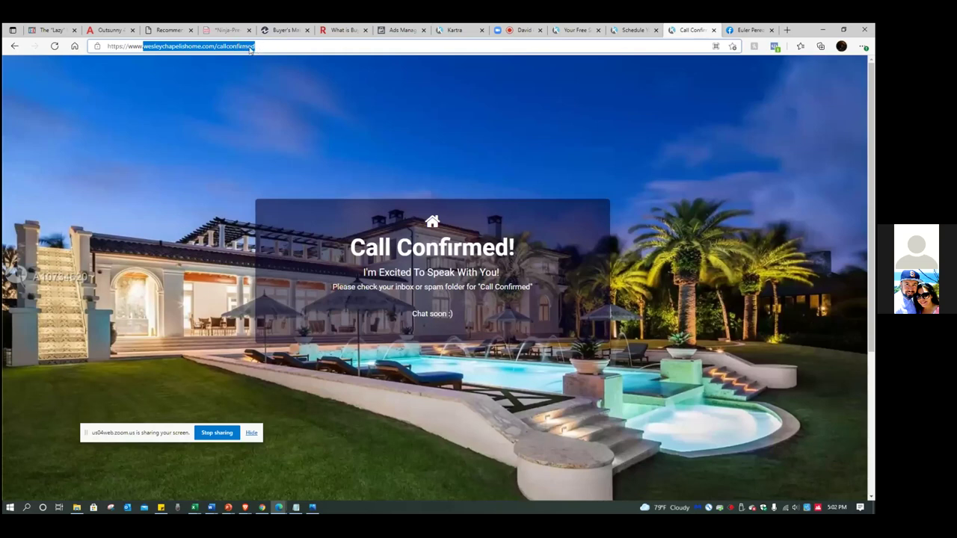
pyautogui.rightClick(250, 48)
pyautogui.click(274, 122)
# Back in Ads Manager, add wesleychapelishome.com/callconfirmed as the value the included visitors' URL must contain.
pyautogui.click(398, 33)
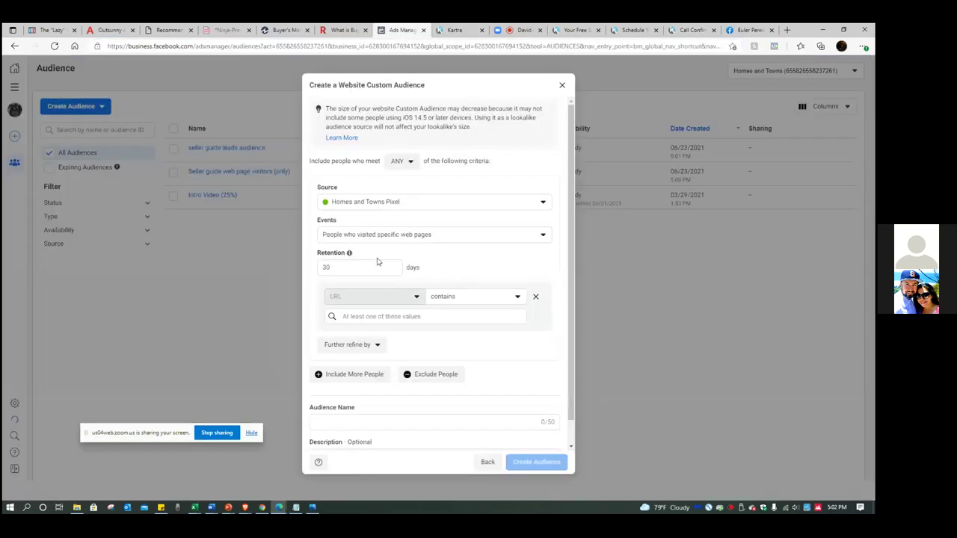
pyautogui.rightClick(370, 320)
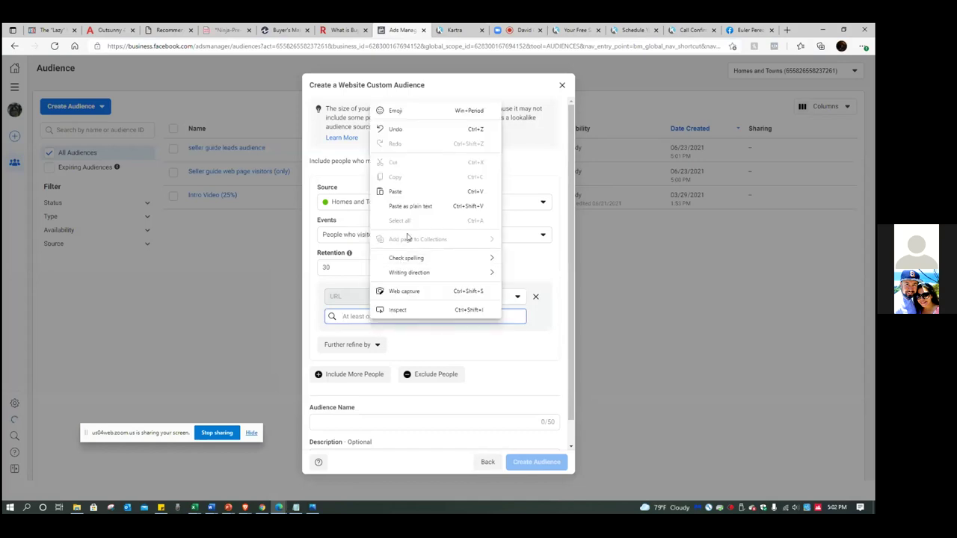
pyautogui.click(396, 191)
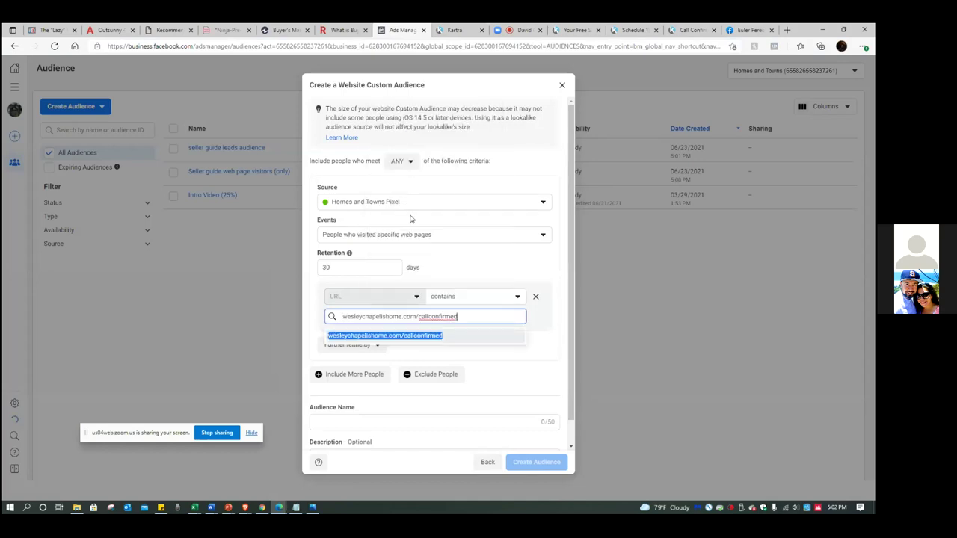
pyautogui.click(453, 338)
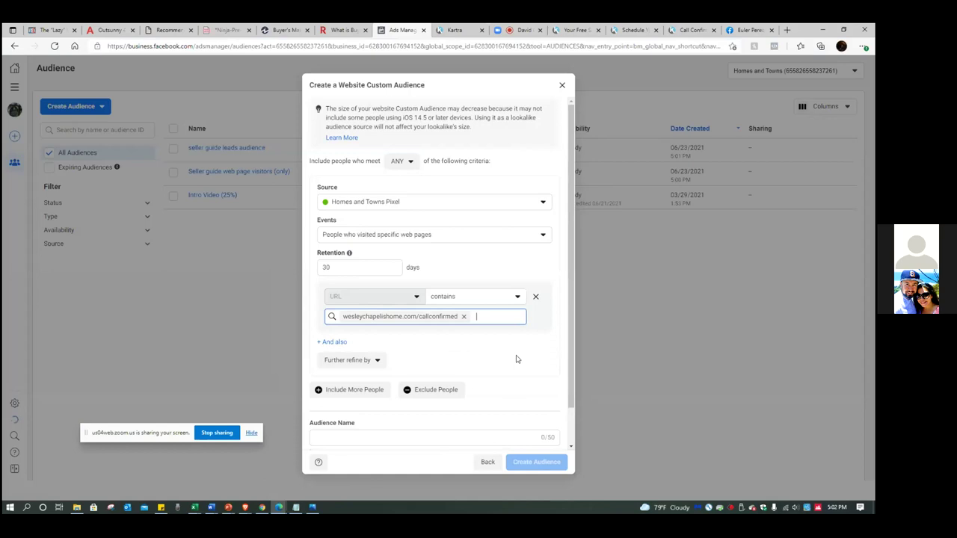
# Name the call-confirmed page visitors audience "Appointments".
pyautogui.scroll(-1, 516, 357)
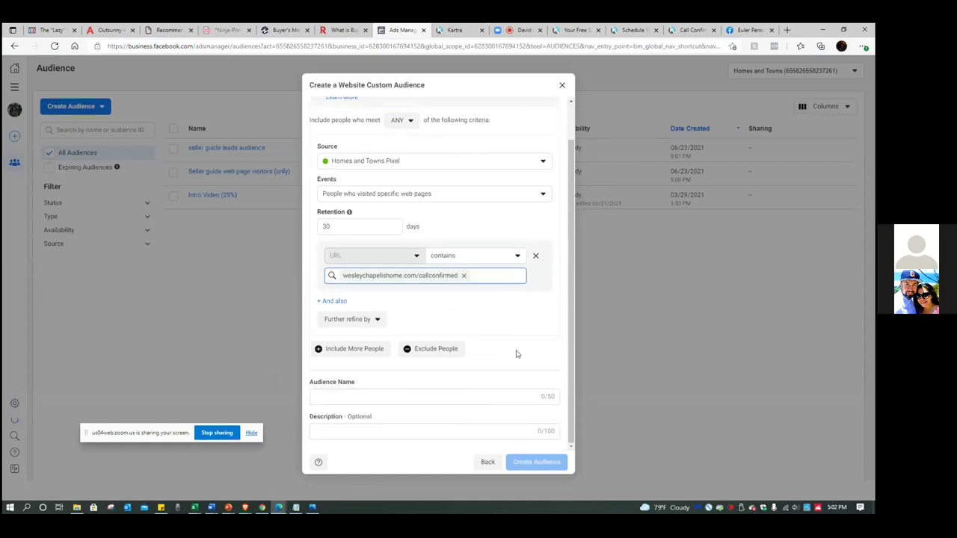
pyautogui.click(456, 397)
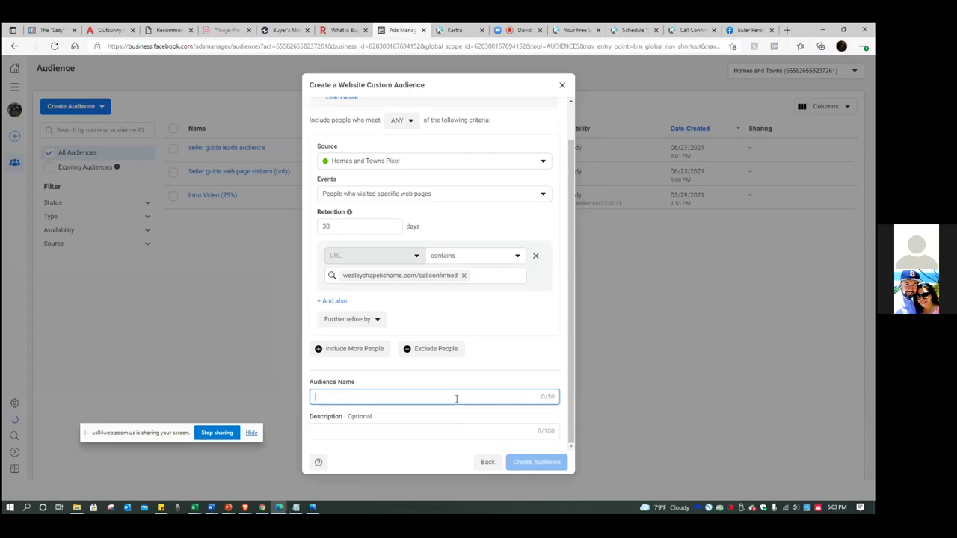
pyautogui.write('Appointments')
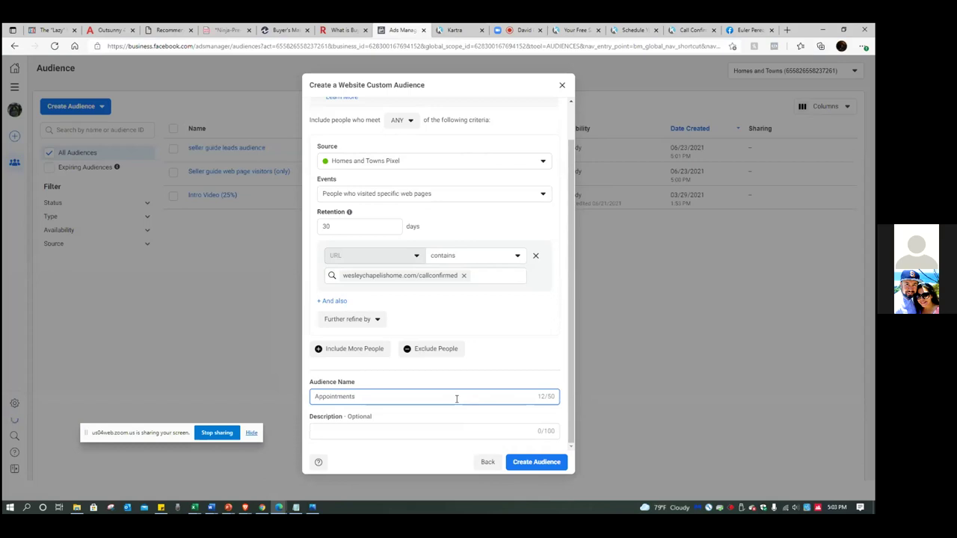
pyautogui.click(315, 398)
pyautogui.write('Listing')
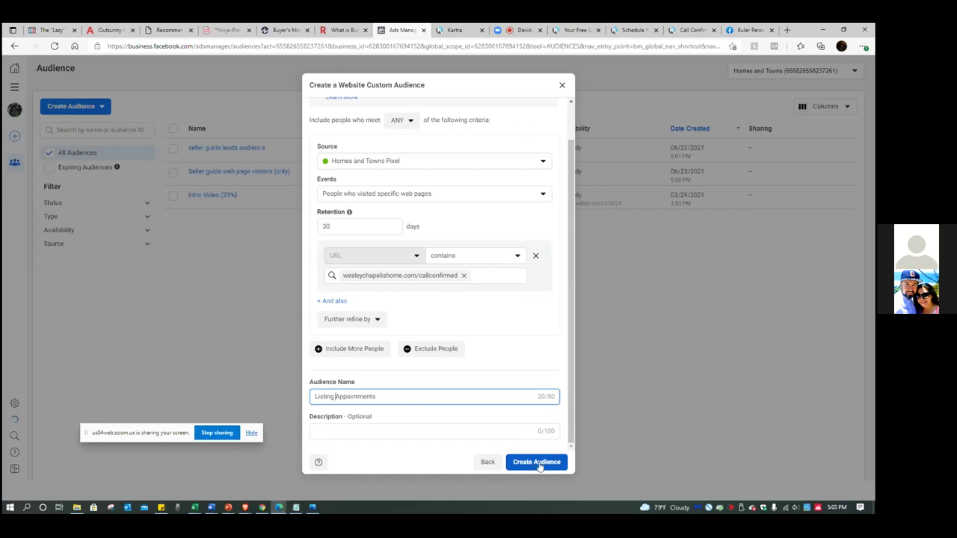
pyautogui.moveTo(335, 397); pyautogui.dragTo(295, 399)
pyautogui.press('BackSpace')
# Create the Appointments website custom audience and return to the audience list.
pyautogui.click(537, 469)
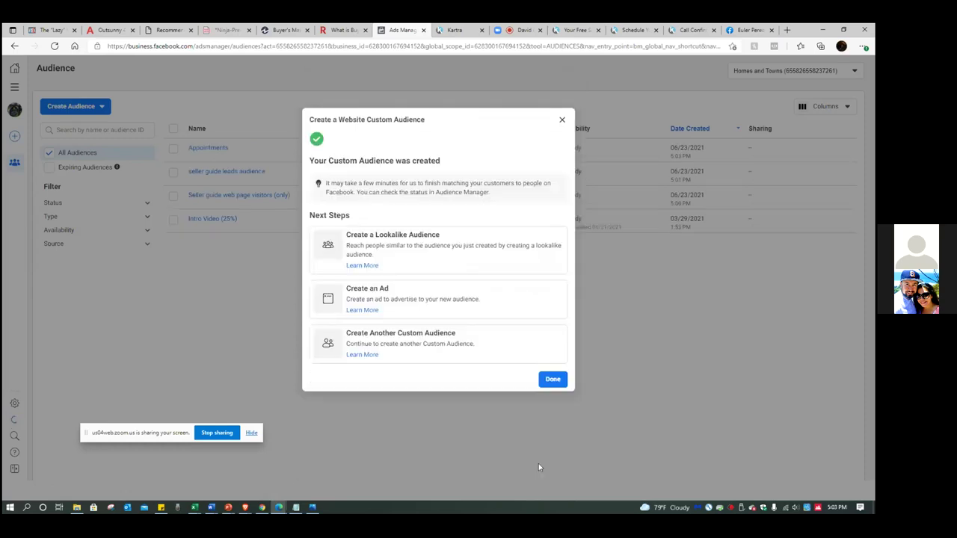
pyautogui.click(553, 380)
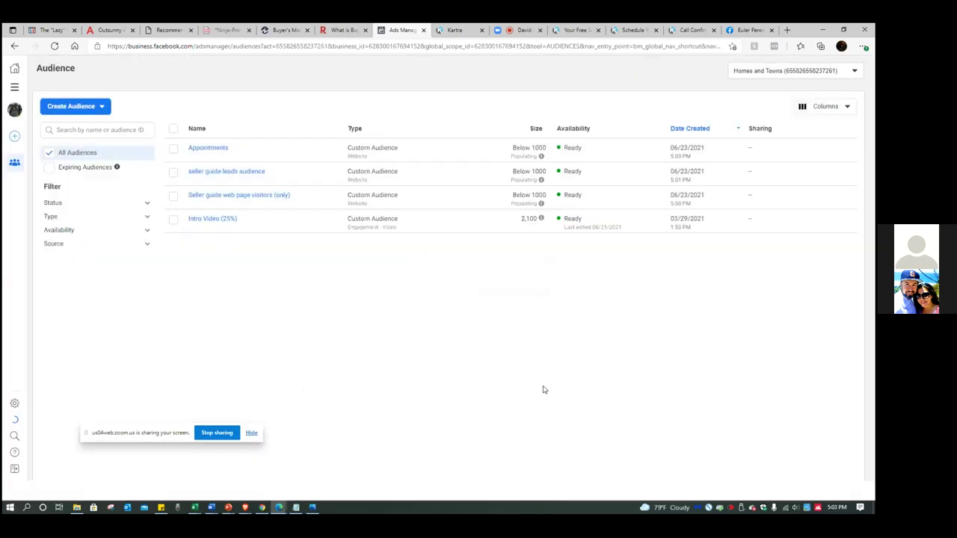